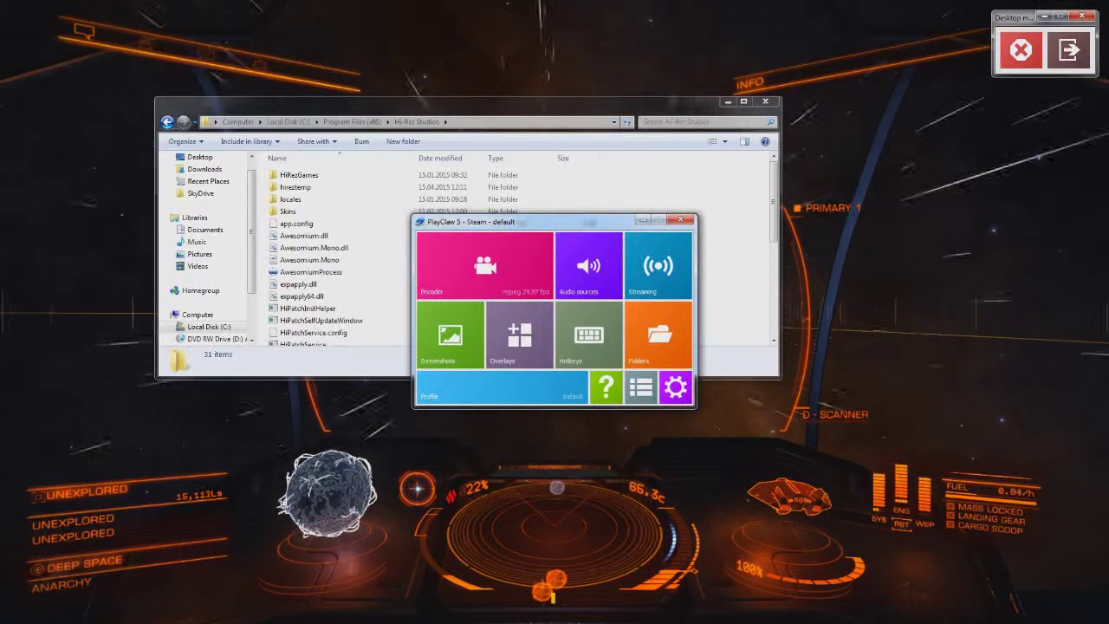
- Dismiss the PlayClaw window, move the Hi-Rez Studios folder window aside, and switch to Firefox with the forum thread
key("Escape")
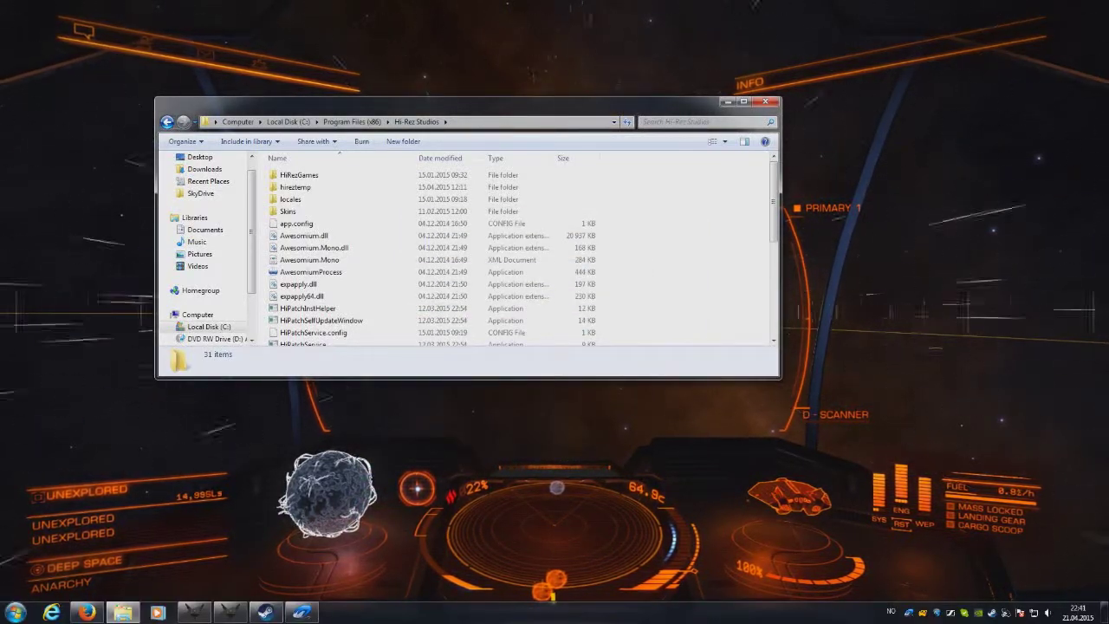
left_click_drag(568, 108, 421, 15)
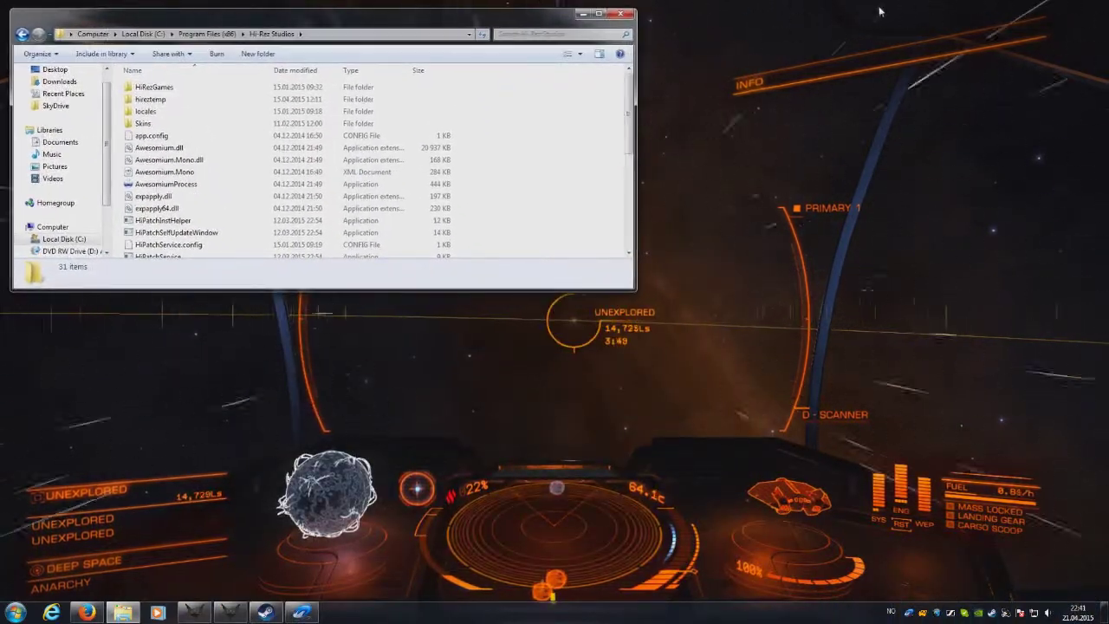
left_click(87, 613)
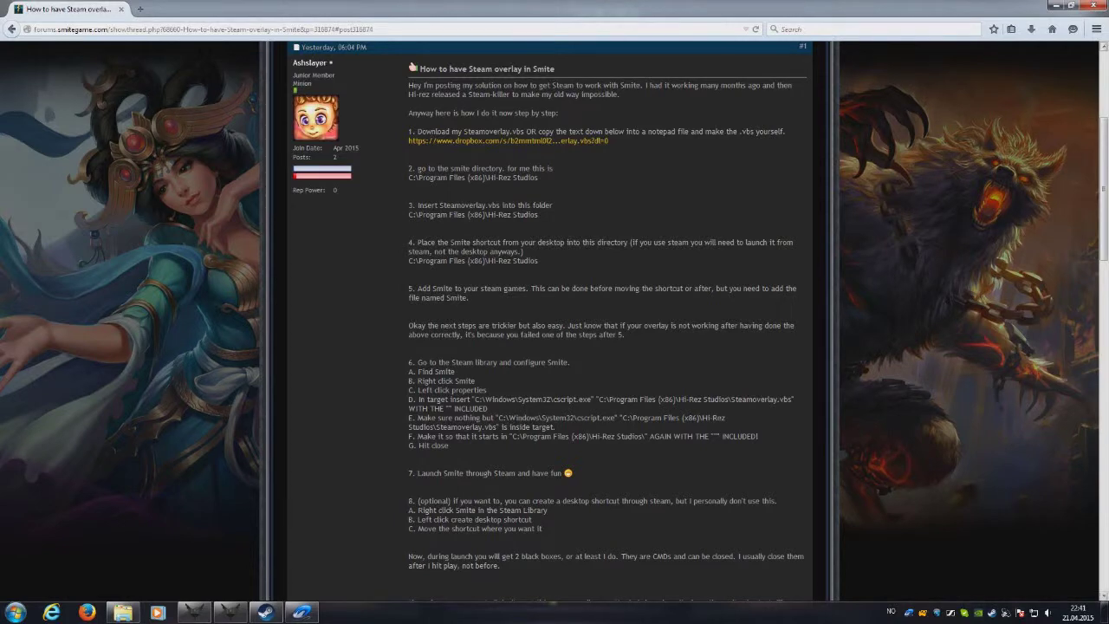
- Read through the Smite Steam overlay forum post and highlight its .vbs script listing for review
mouse_move(1103, 188)
left_mouse_down()
mouse_move(1103, 163)
mouse_move(1103, 209)
left_mouse_up()
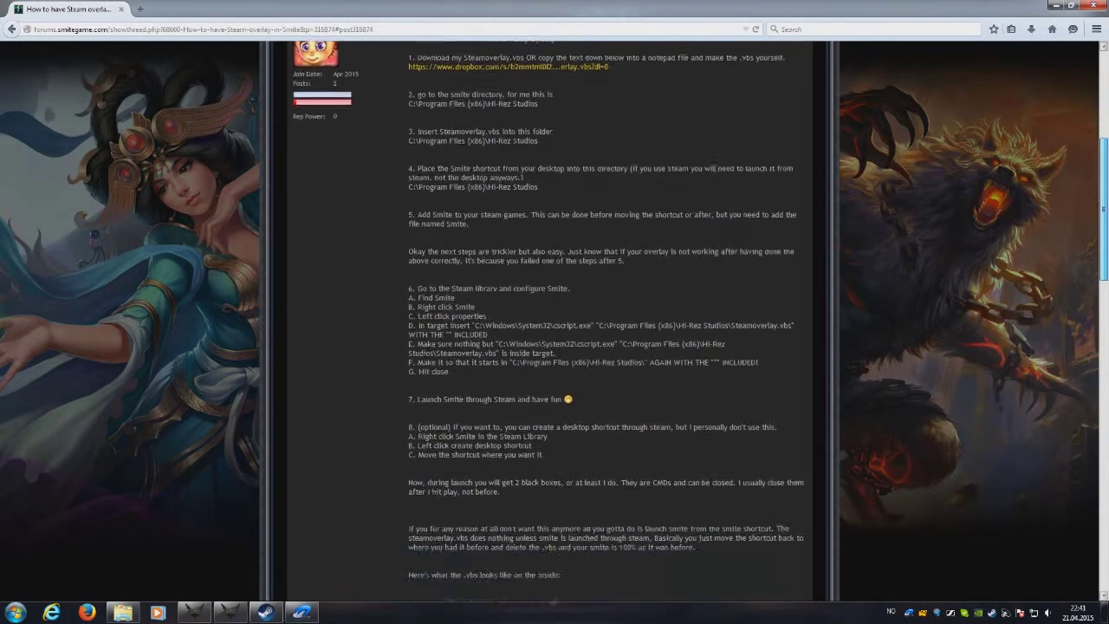
scroll(549, 320, "down", 15)
scroll(550, 321, "up", 4)
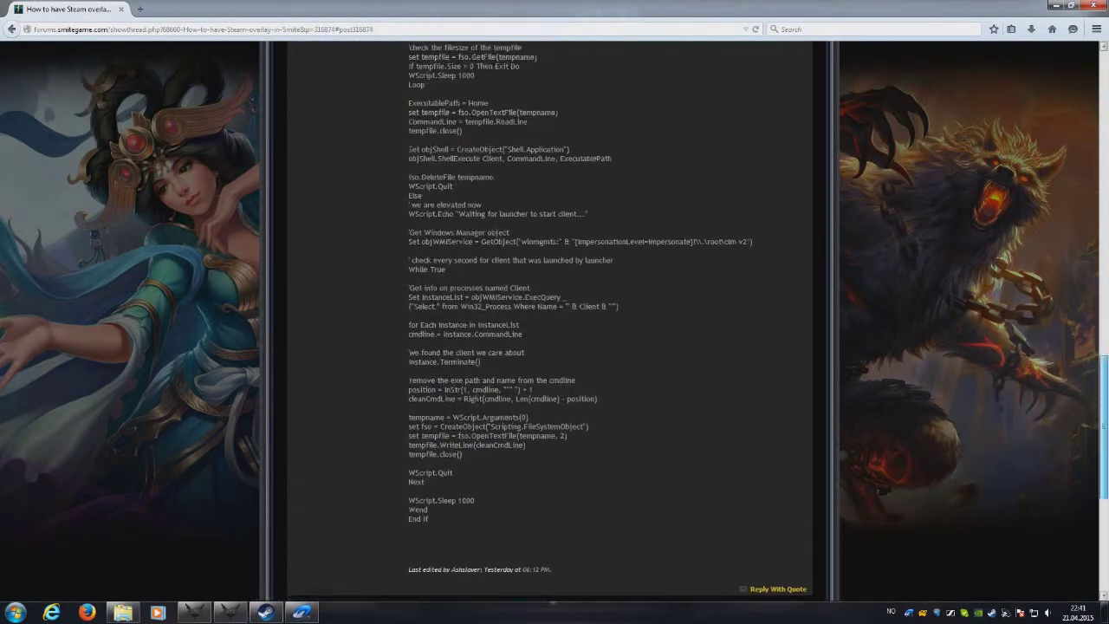
scroll(549, 321, "up", 5)
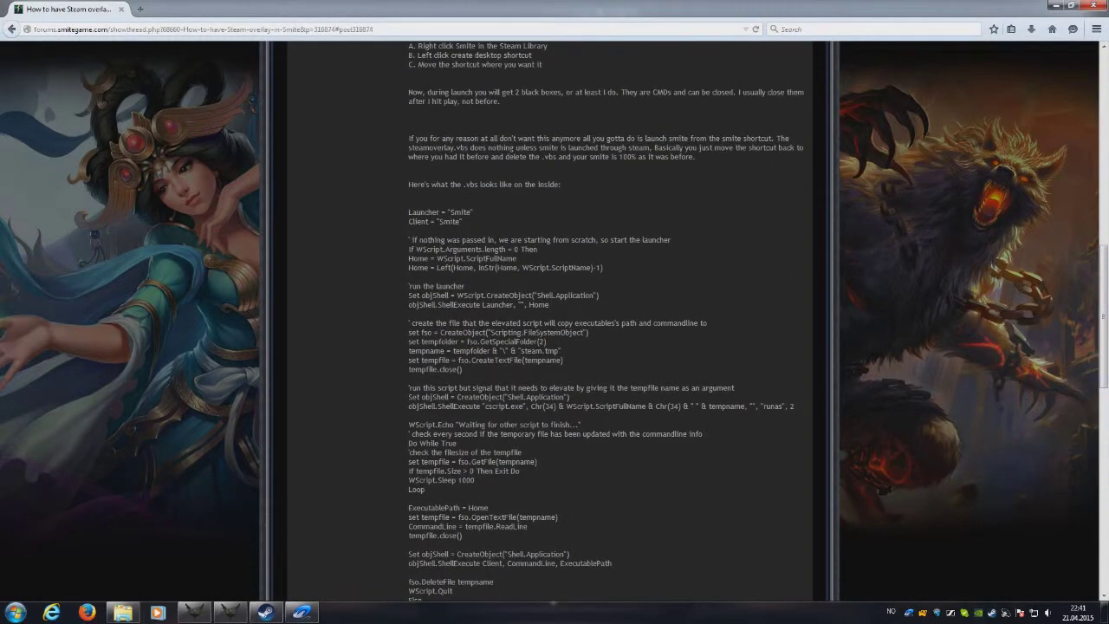
left_click_drag(409, 212, 426, 489)
left_click(425, 489)
scroll(550, 320, "up", 6)
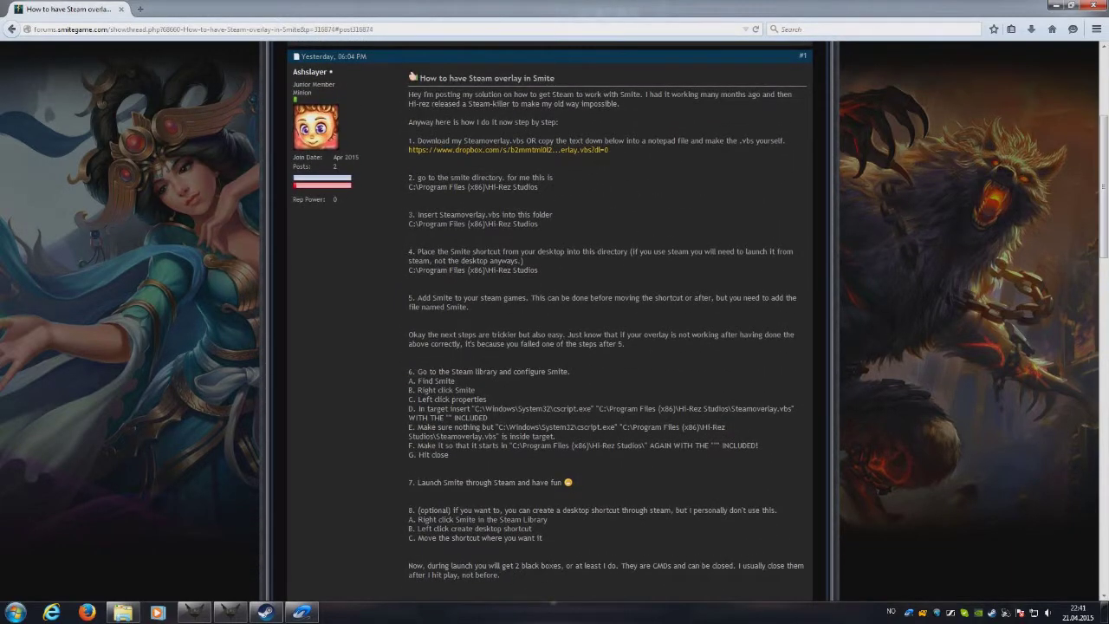
- Review the post's download and folder instructions, highlight the thread's address, and close the browser
left_click_drag(408, 91, 473, 239)
left_click(473, 238)
scroll(550, 320, "up", 4)
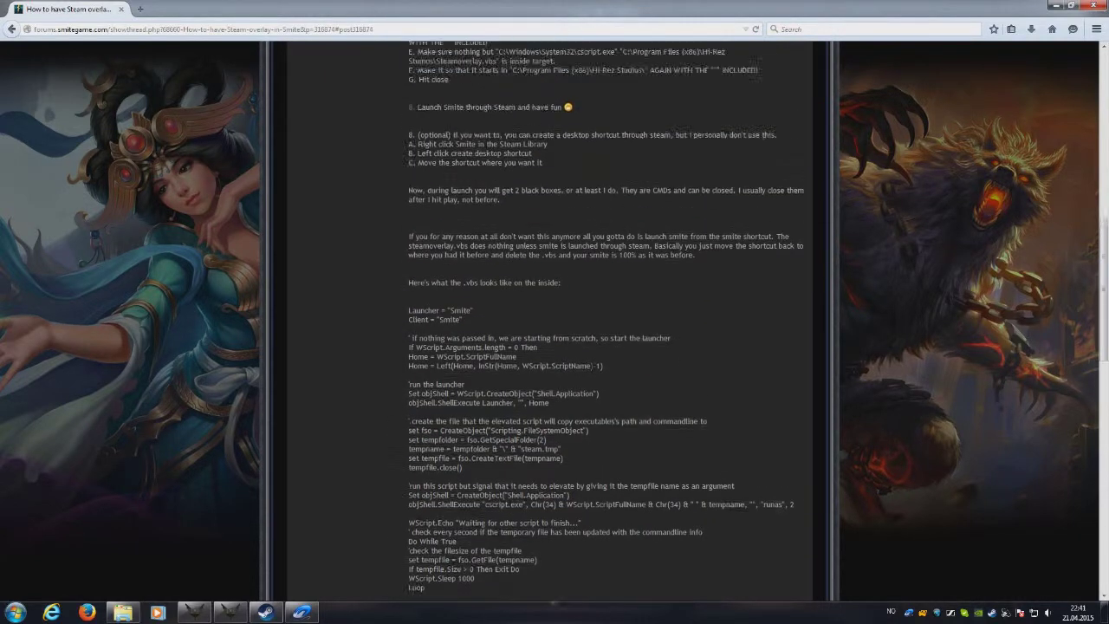
scroll(549, 320, "up", 4)
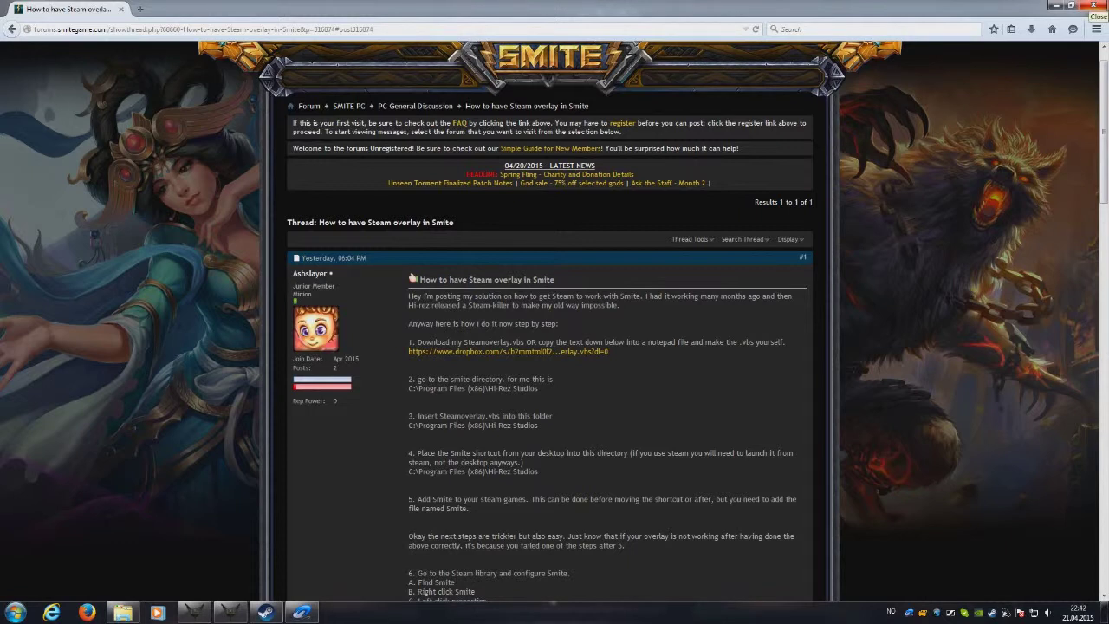
key("ctrl+l")
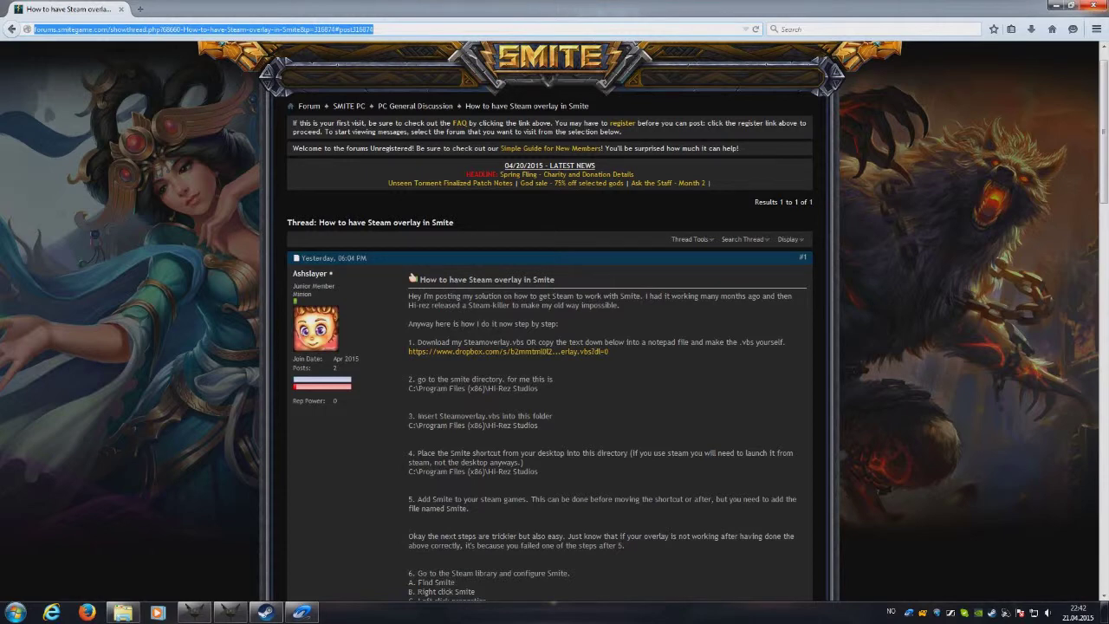
left_click(1092, 5)
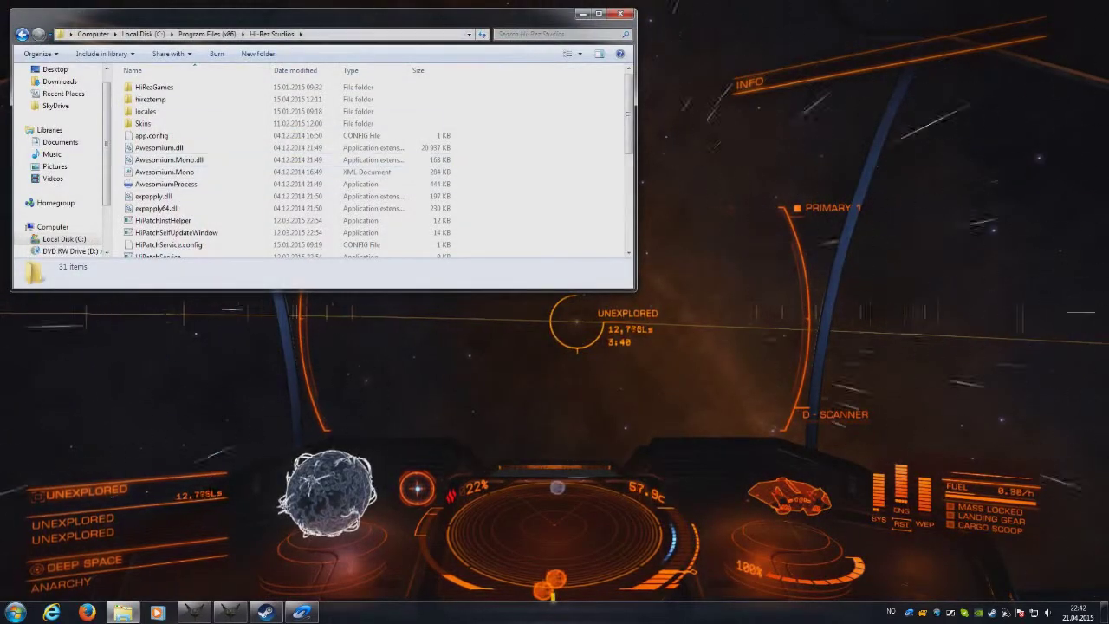
- Maximize the Hi-Rez Studios folder window and show its full path in editable form
left_click(599, 13)
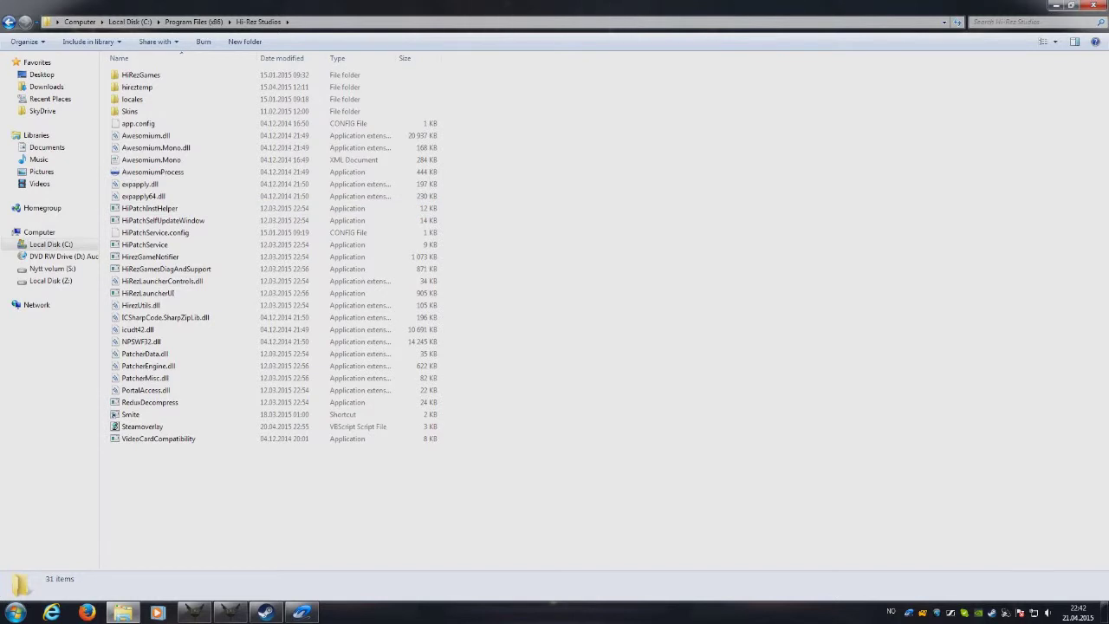
key("alt+d")
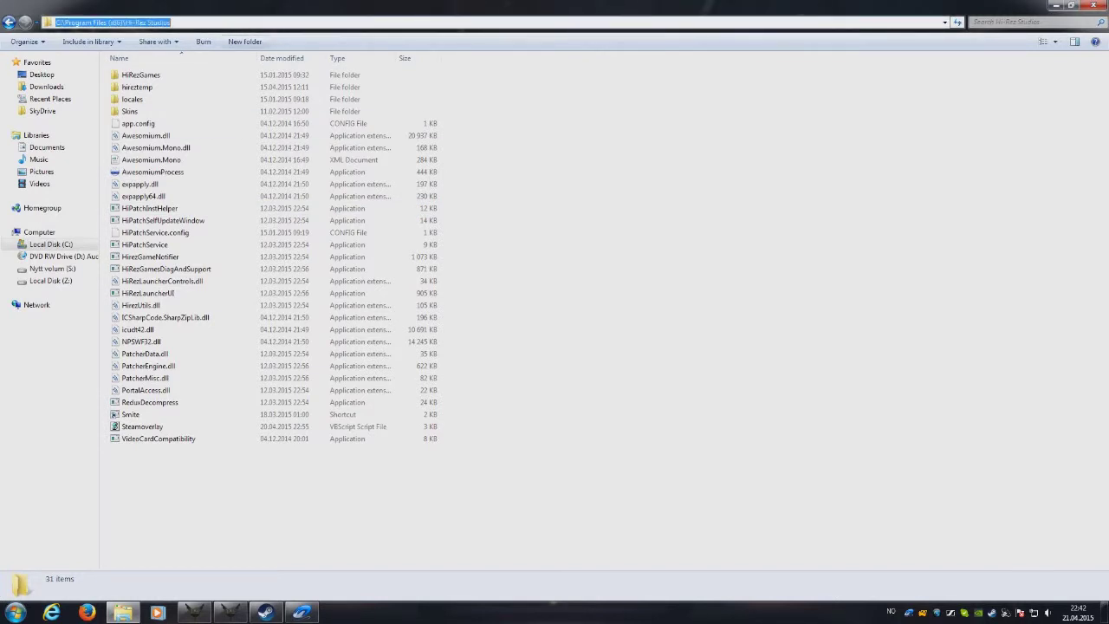
left_click(171, 21)
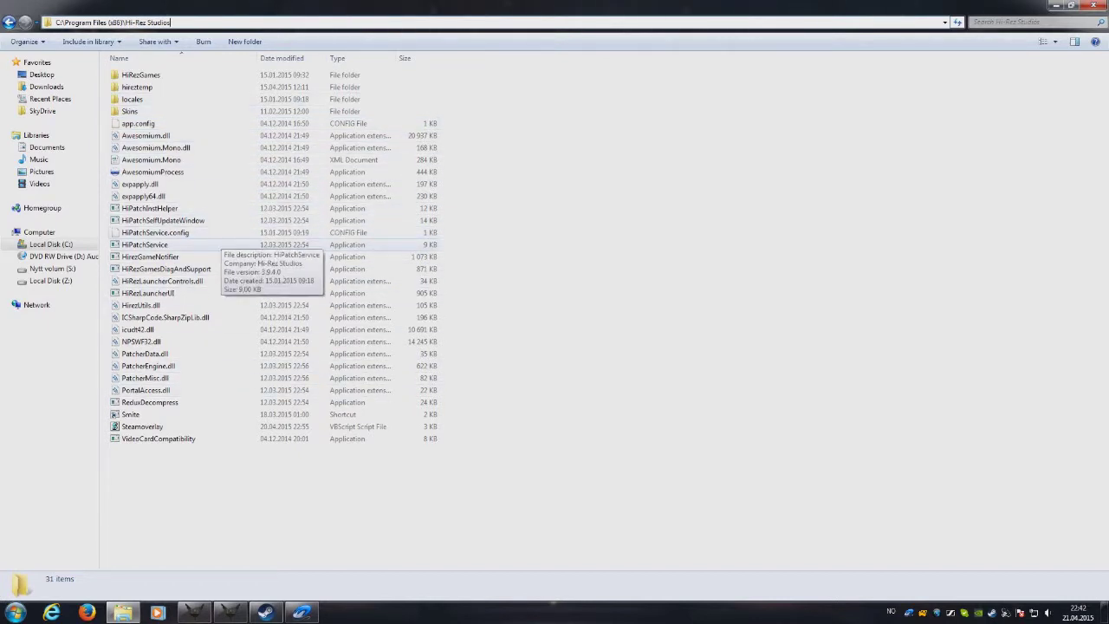
- Locate the target file that the Smite shortcut in the Hi-Rez Studios folder points to
left_click(199, 292)
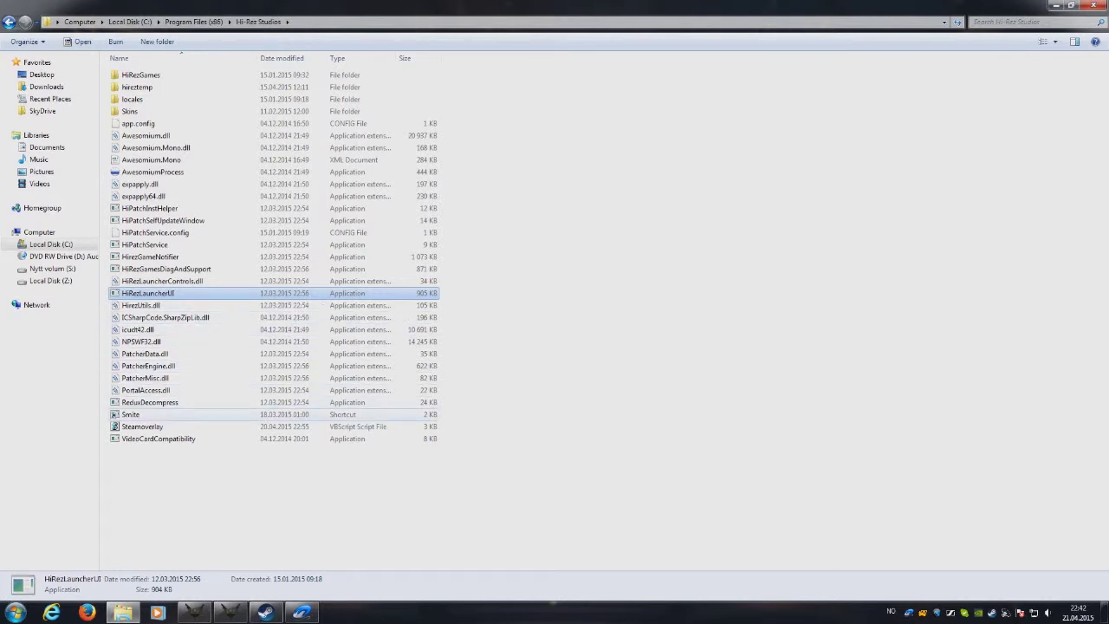
left_click(130, 414)
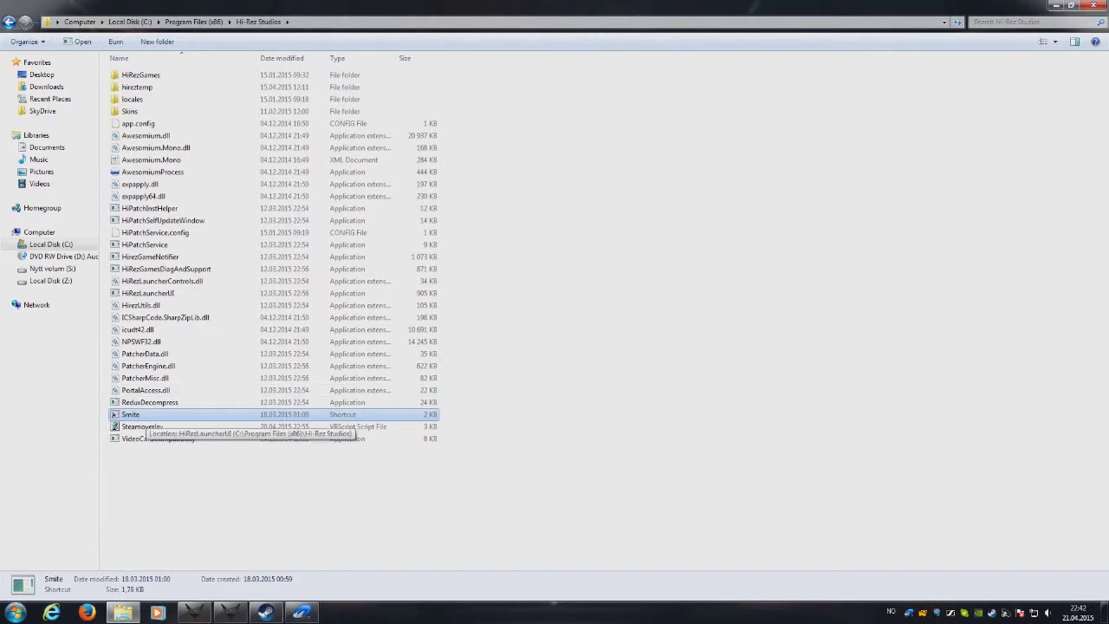
right_click(143, 416)
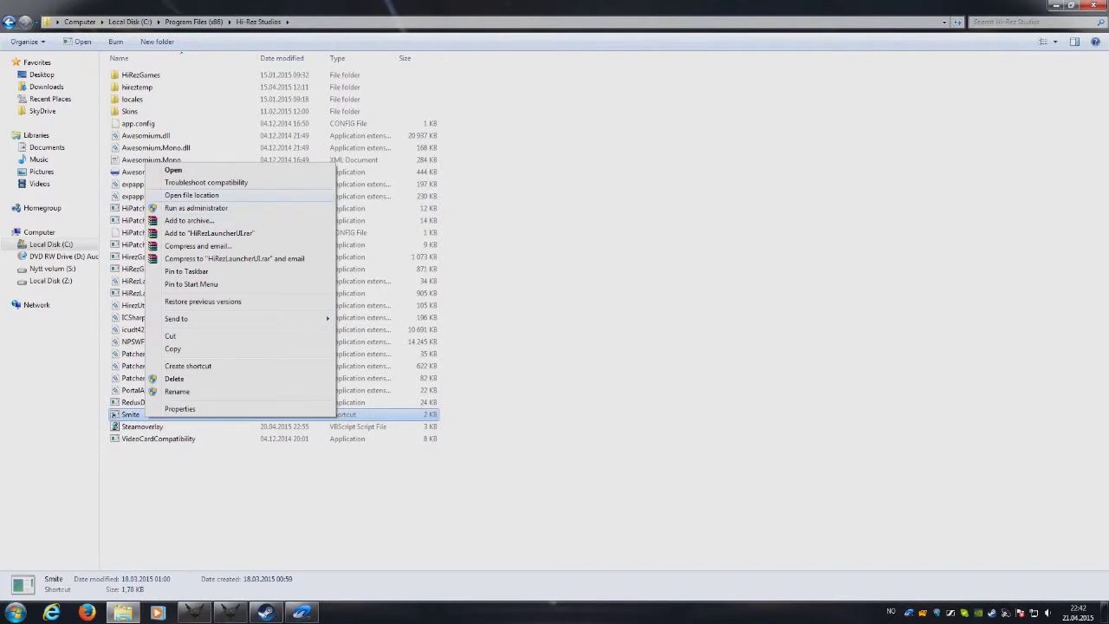
left_click(192, 195)
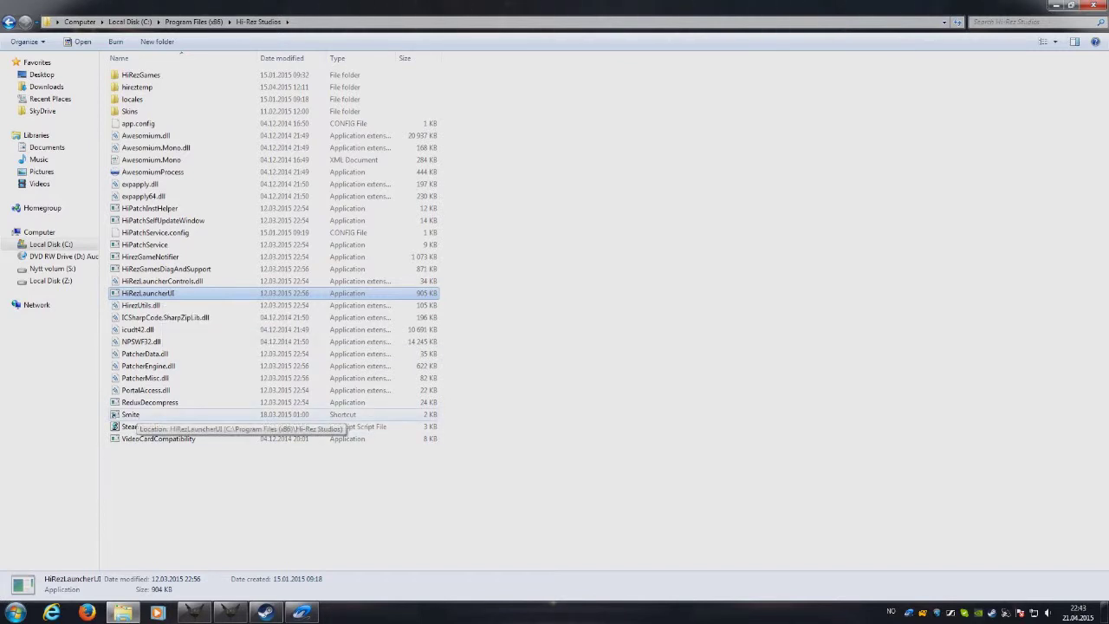
- Open the Steamoverlay script for editing in Notepad, look through its full code, and close it
left_click(139, 426)
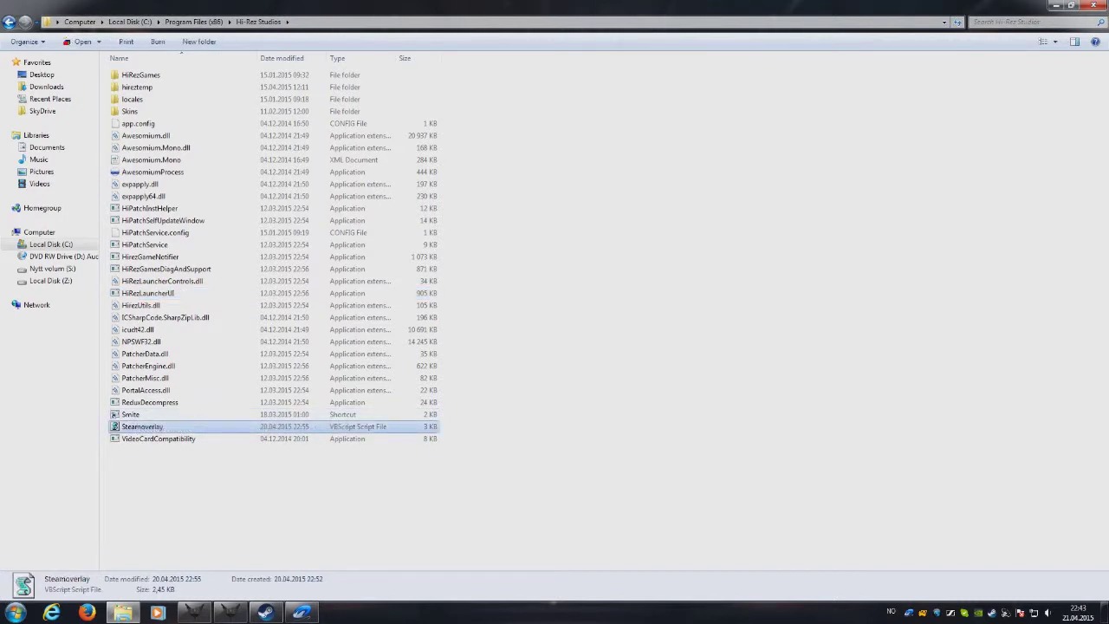
right_click(155, 426)
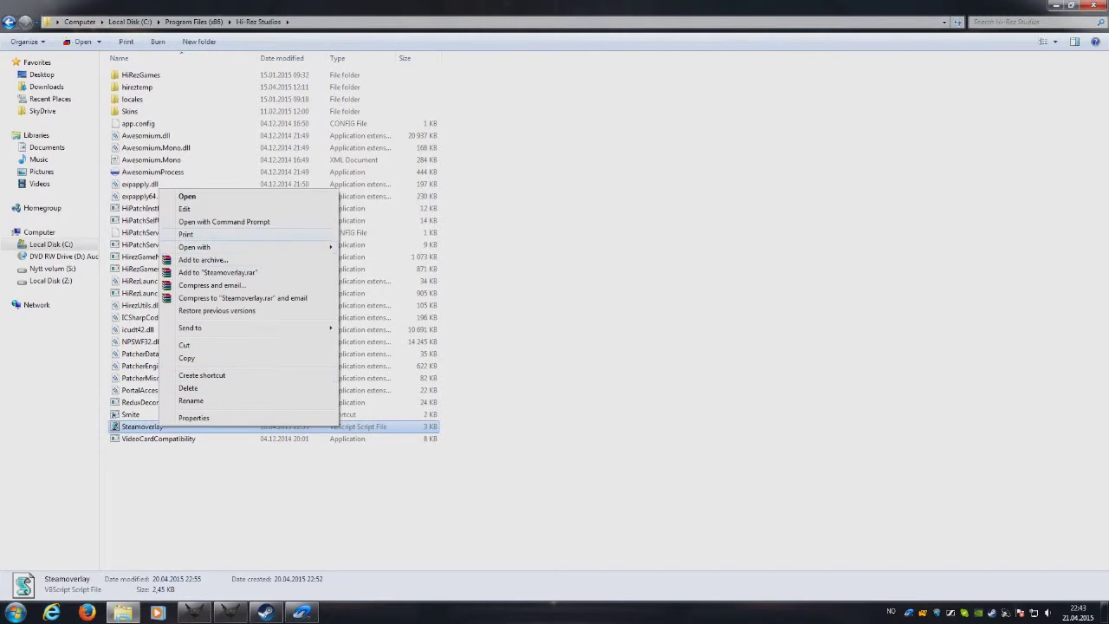
left_click(195, 208)
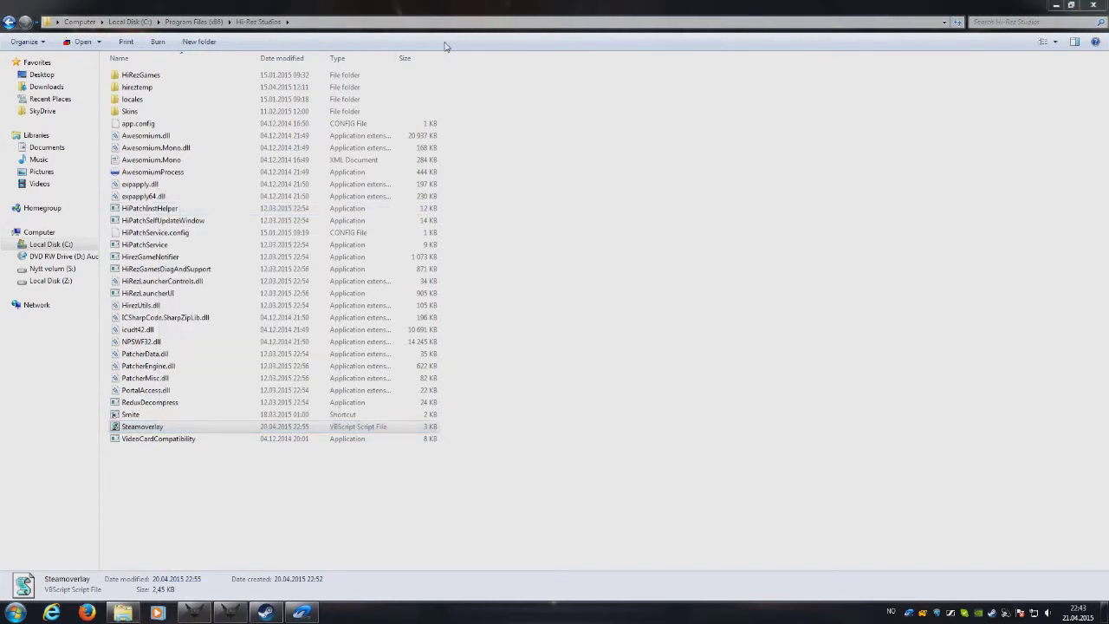
left_click_drag(283, 258, 572, 3)
scroll(555, 306, "down", 1)
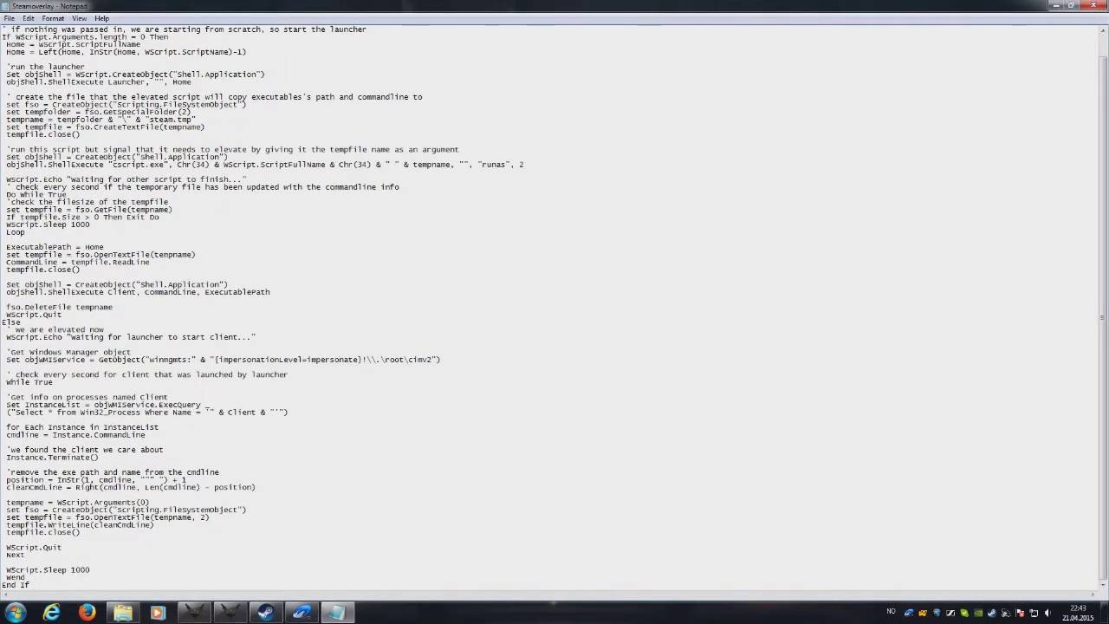
scroll(554, 306, "up", 1)
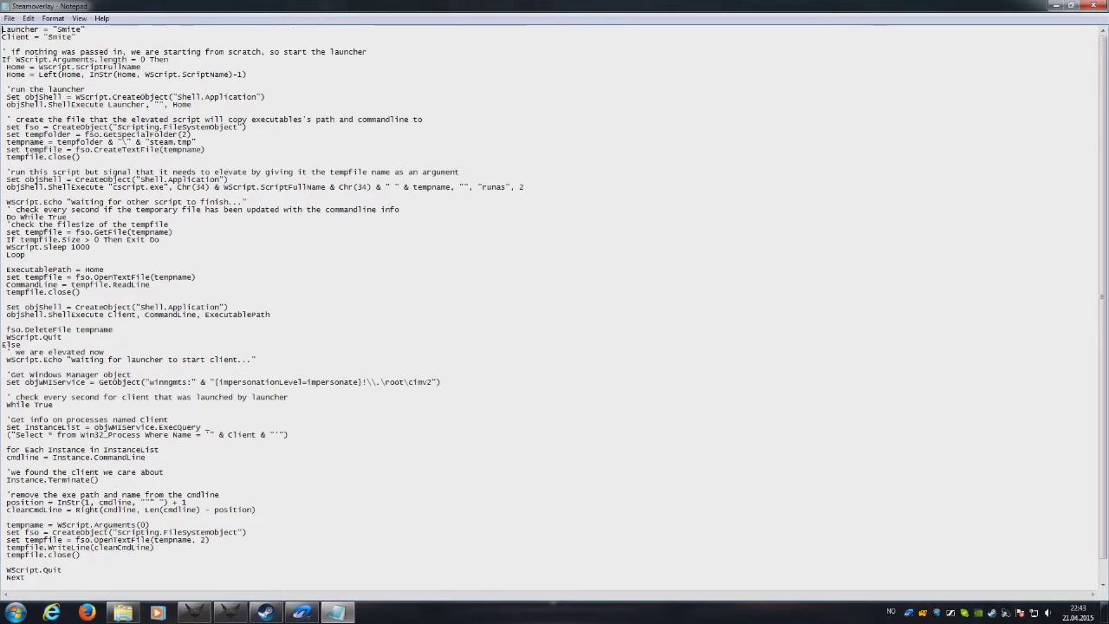
left_click(1094, 6)
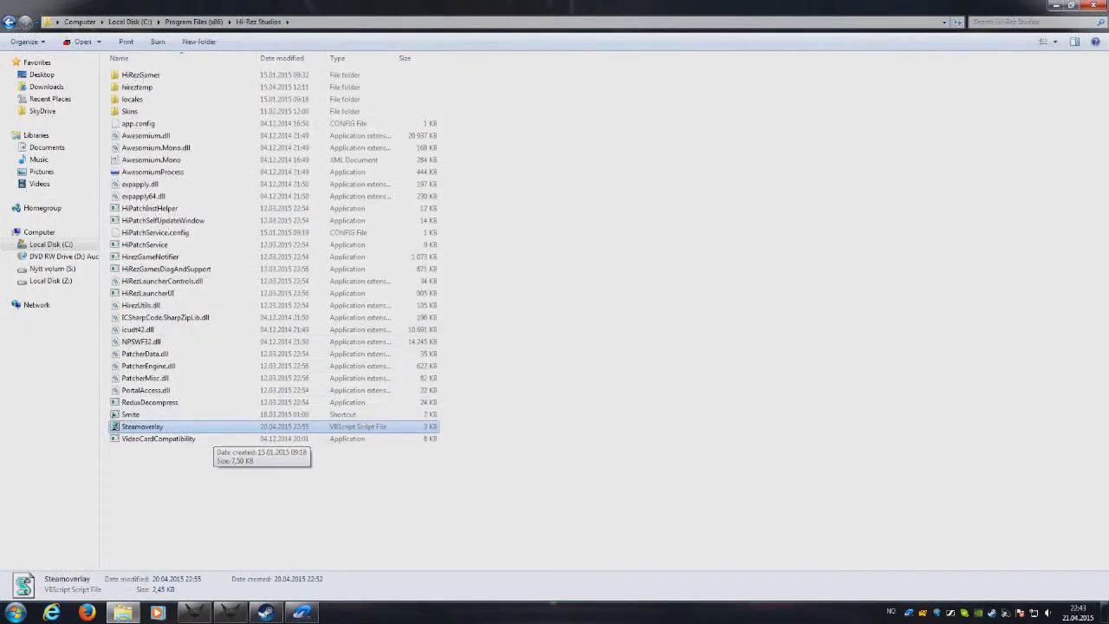
- Reopen the Steamoverlay script in Notepad, examine its Launcher and Client lines, and close the file
right_click(141, 426)
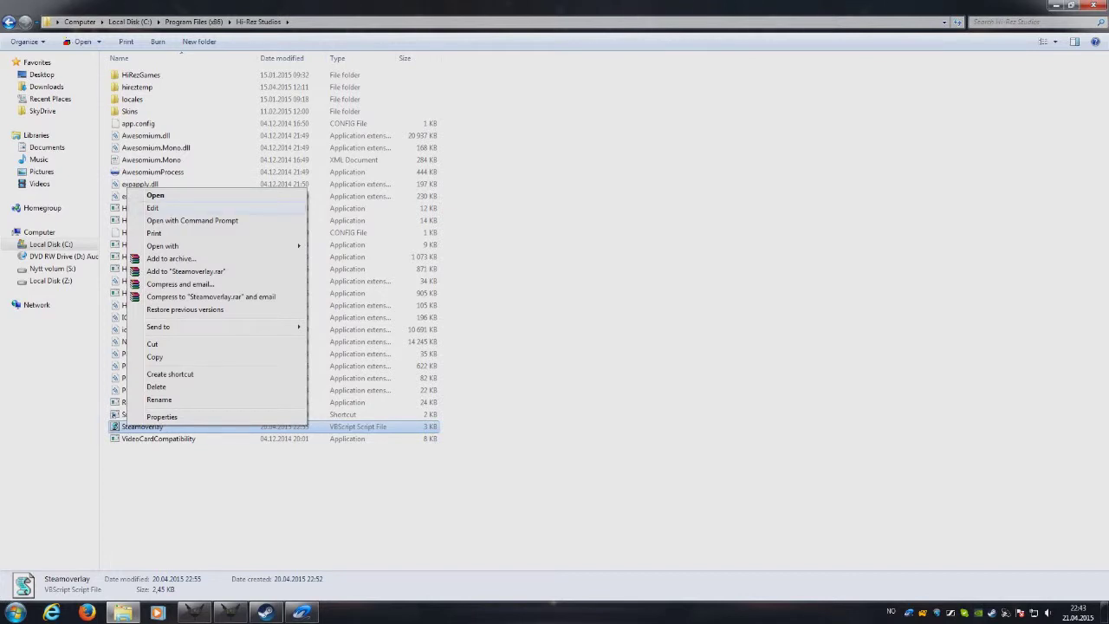
left_click(152, 208)
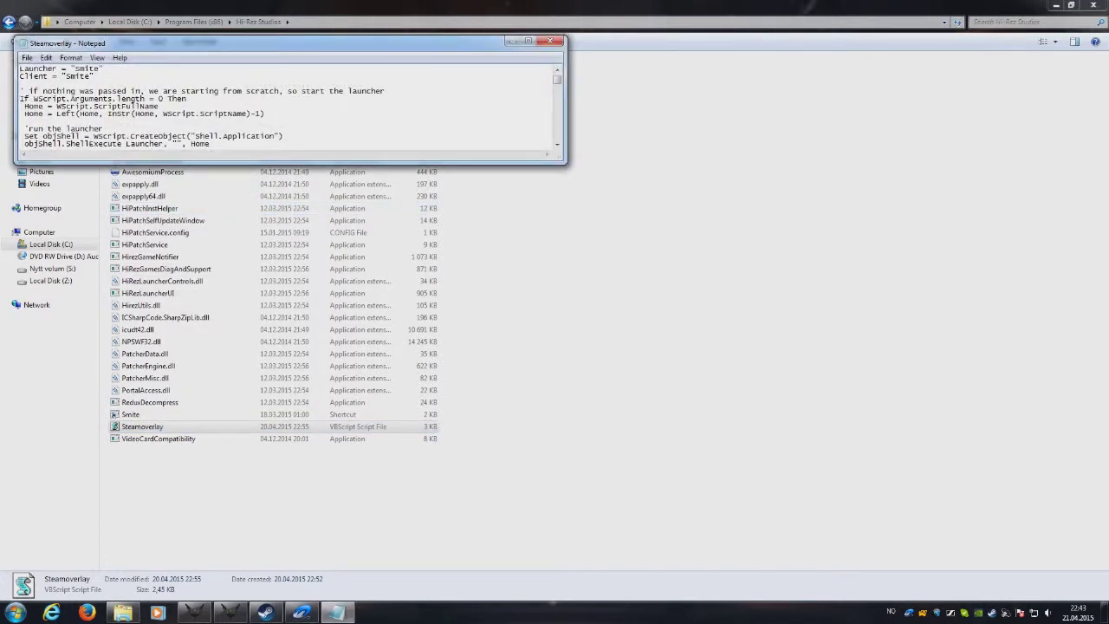
scroll(555, 295, "down", 1)
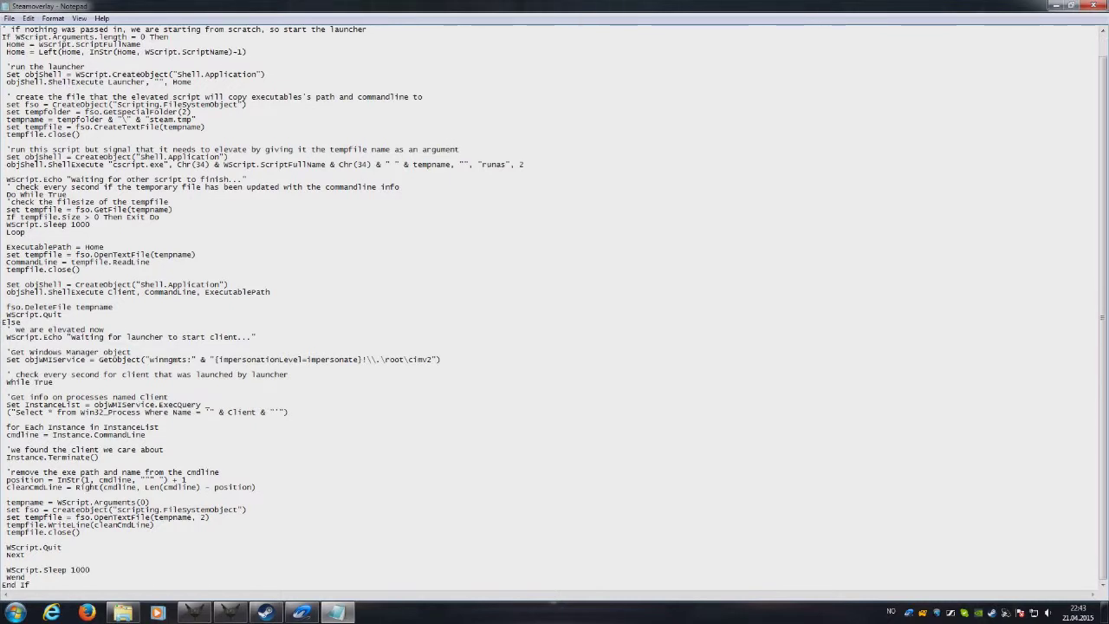
scroll(555, 295, "up", 1)
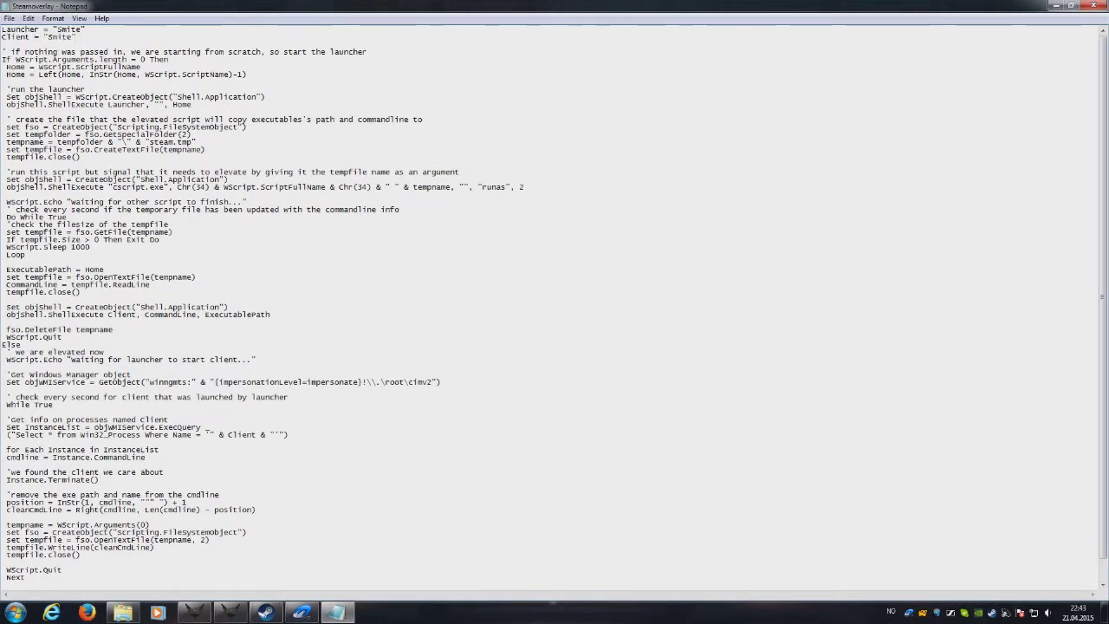
left_click_drag(76, 37, 2, 29)
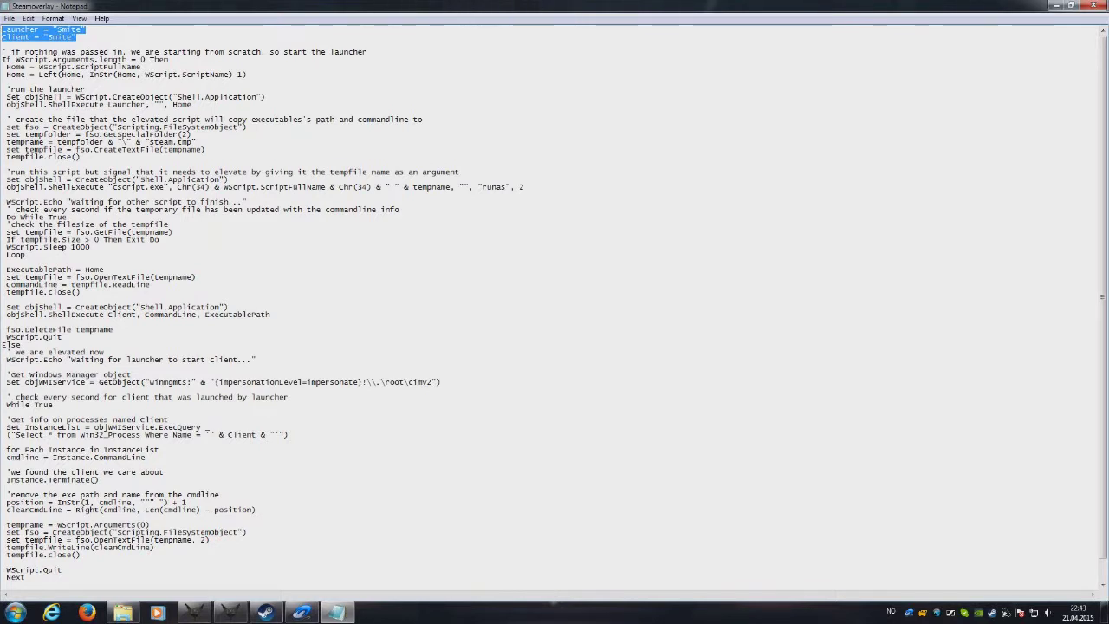
left_click(76, 38)
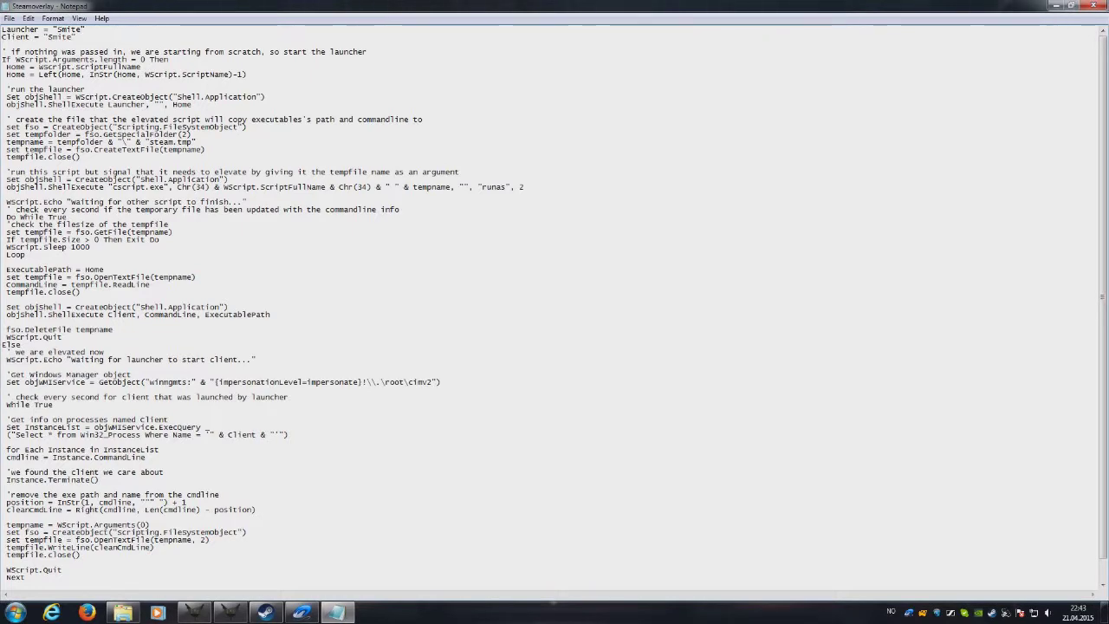
key("alt+F4")
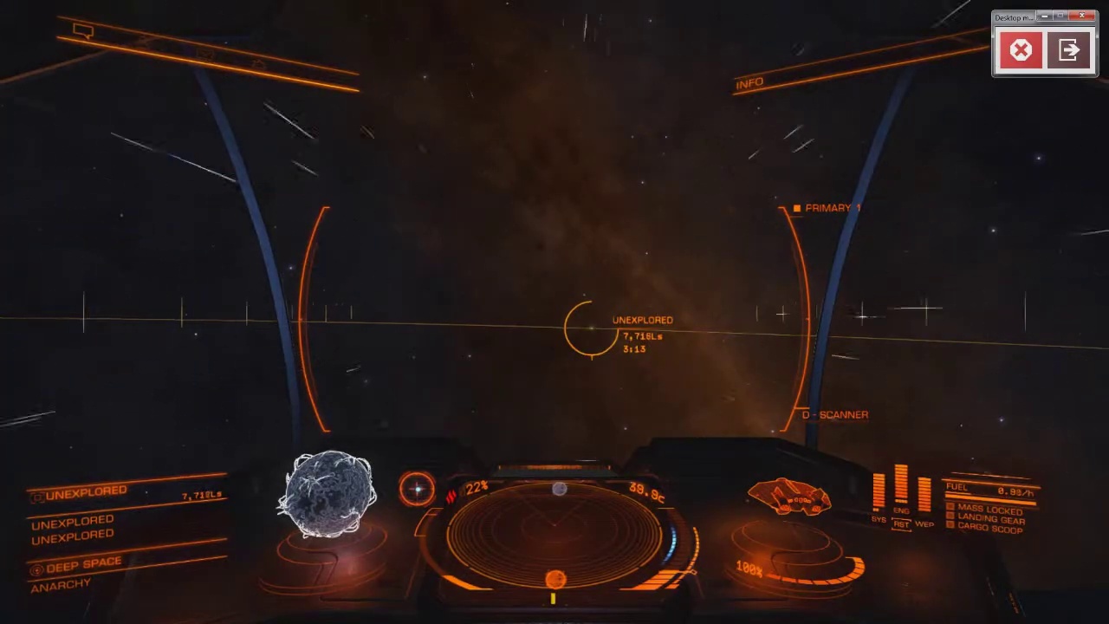
- Switch to Steam, locate the Smite entry in the list of programs for adding a non-Steam game, and cancel
key("super")
key("super")
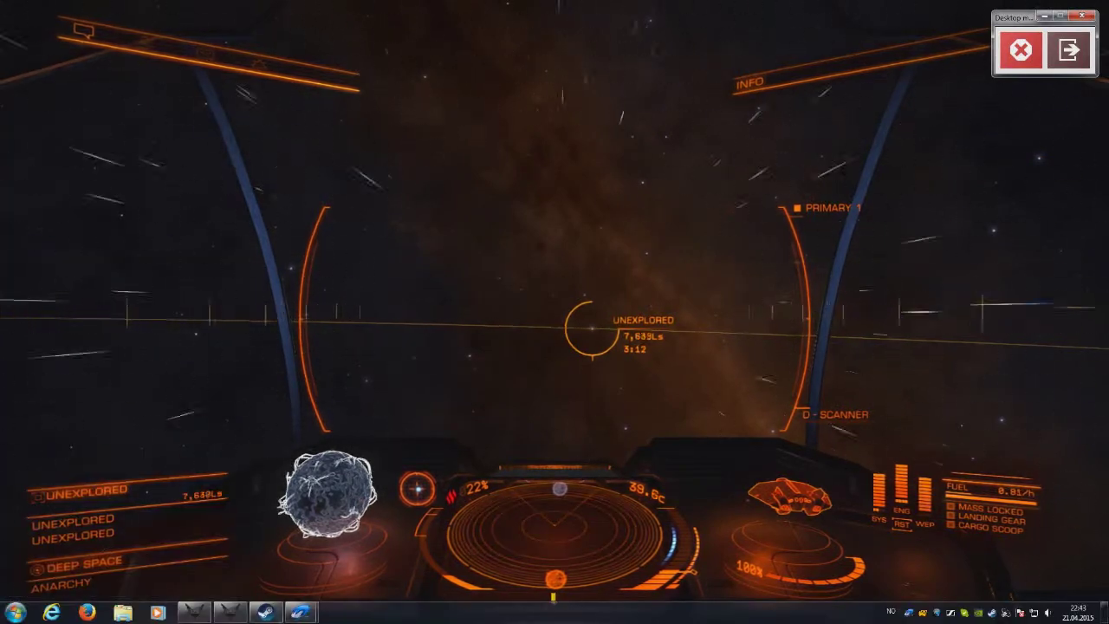
key("alt+Tab")
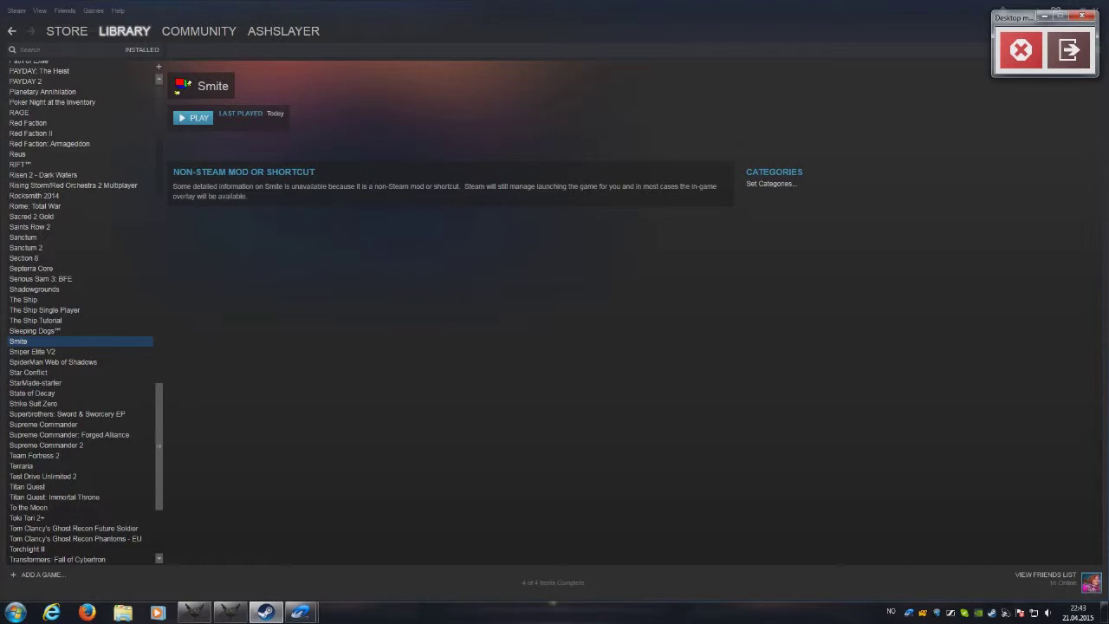
right_click(38, 342)
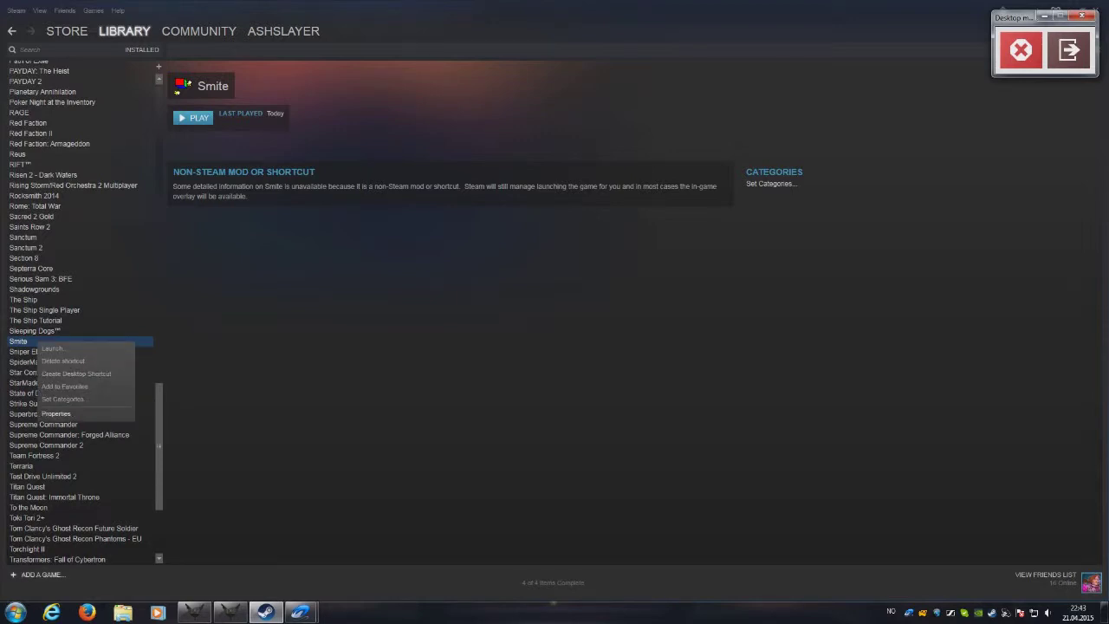
left_click(41, 574)
left_click(48, 533)
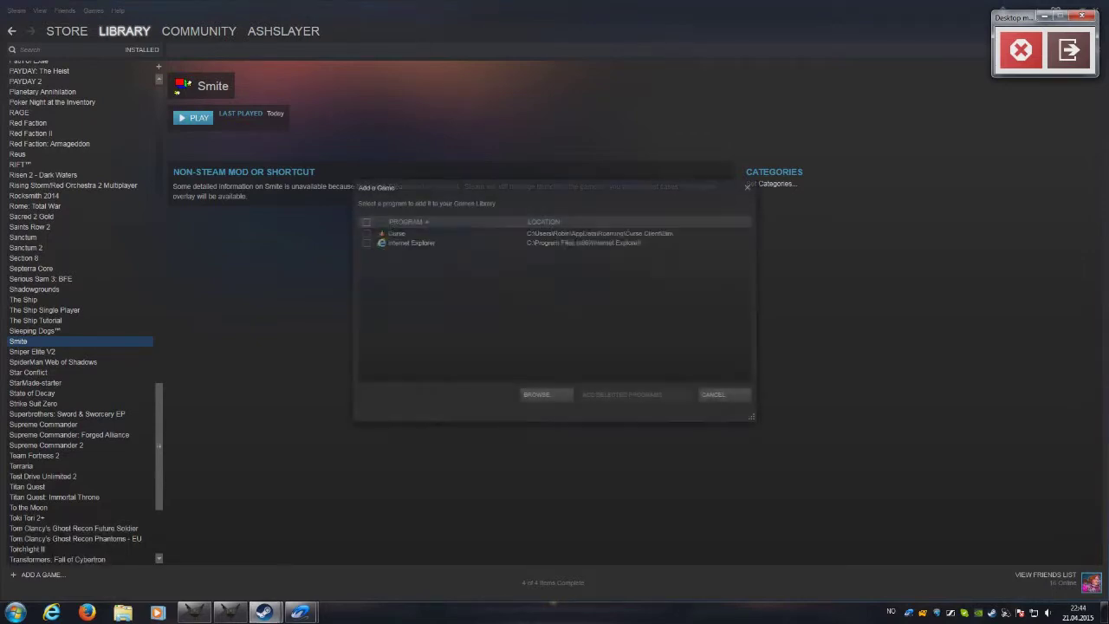
scroll(520, 290, "down", 4)
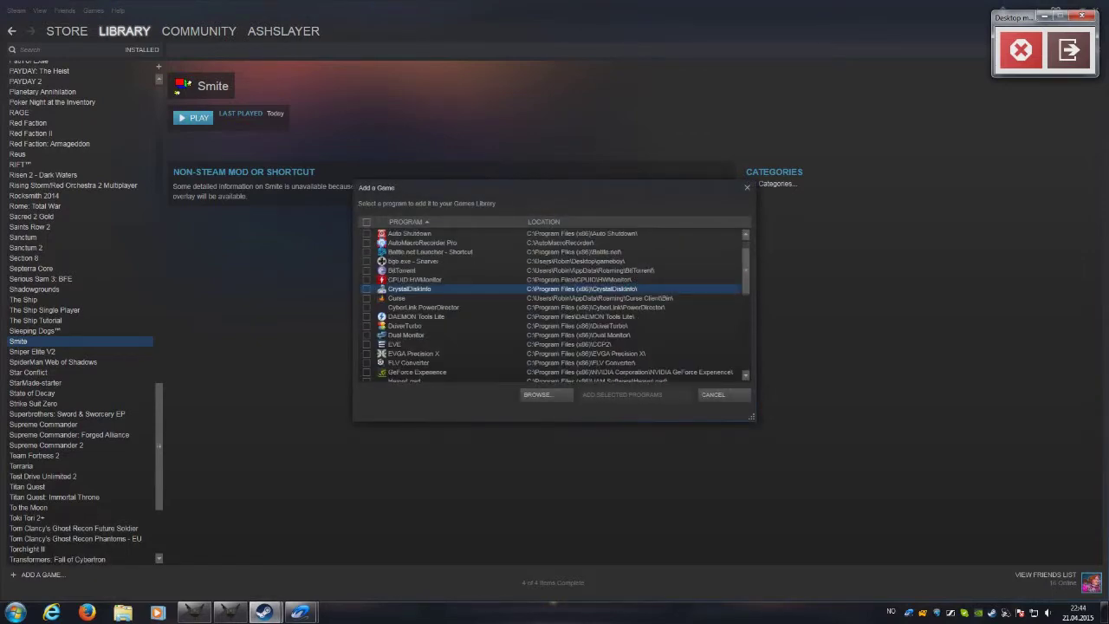
scroll(520, 266, "down", 5)
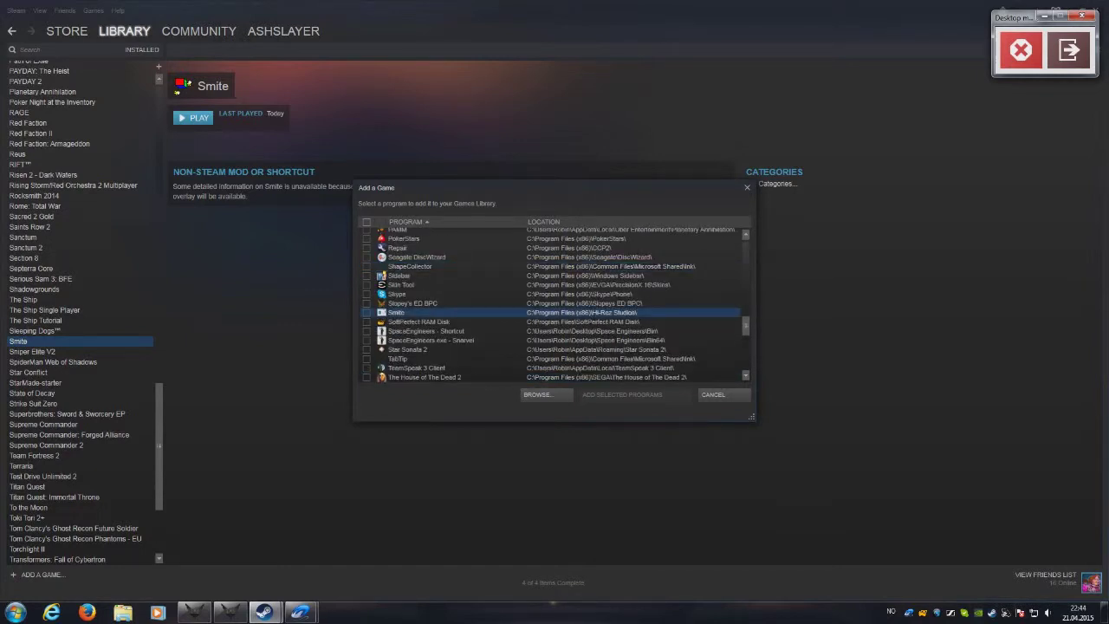
left_click(714, 394)
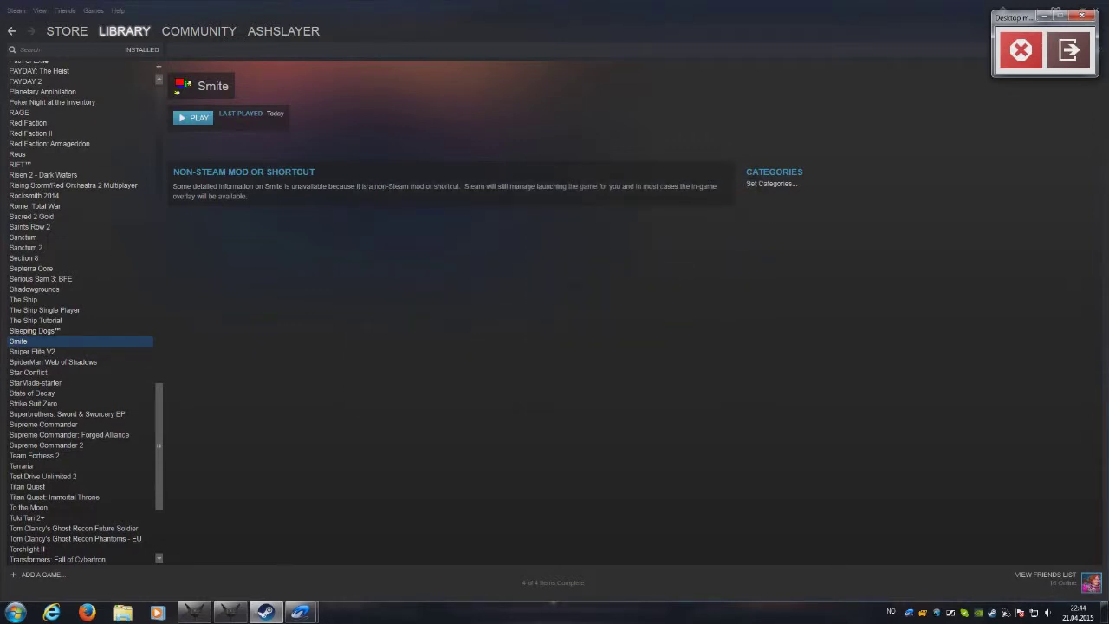
- Open the properties of Smite in the Steam library and examine its name, target and Start In folder
right_click(38, 342)
left_click(57, 413)
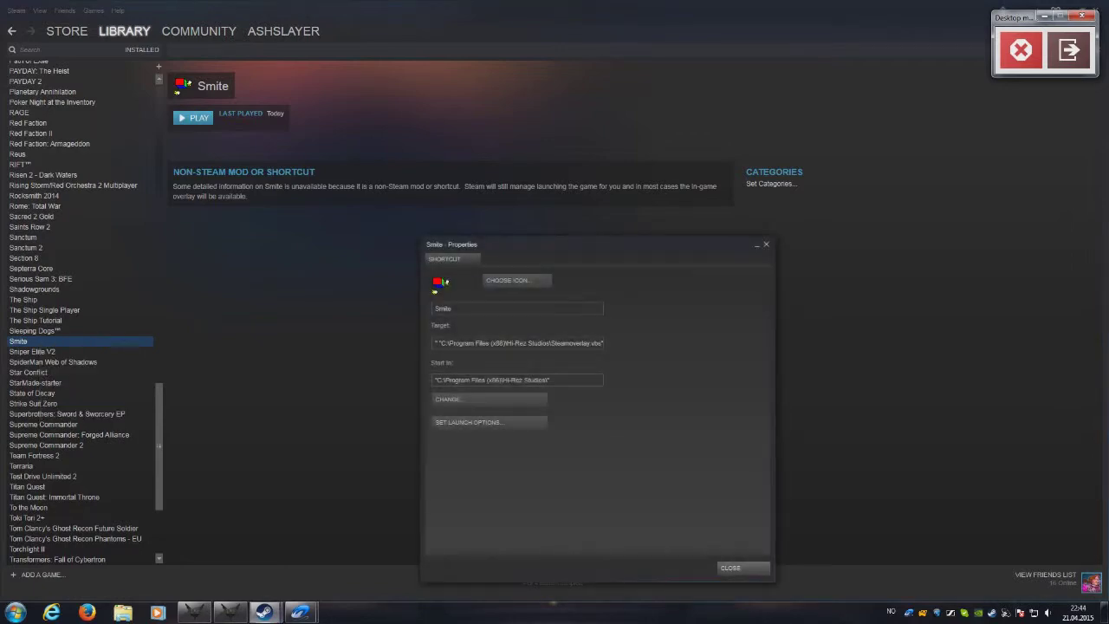
double_click(443, 308)
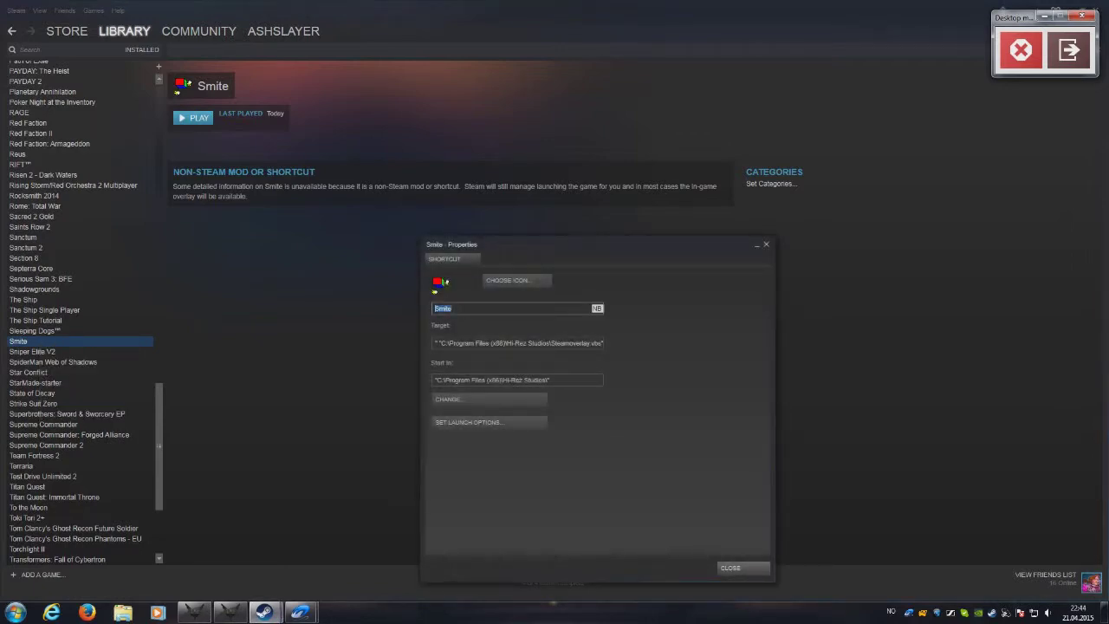
left_click_drag(608, 249, 543, 148)
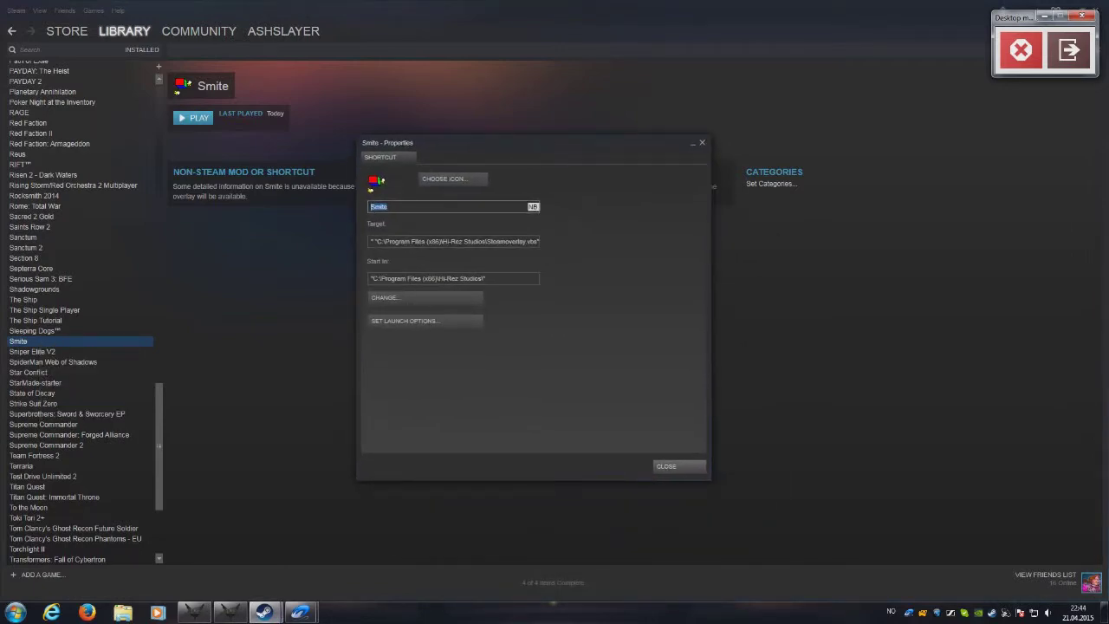
left_click(483, 278)
key("ctrl+a")
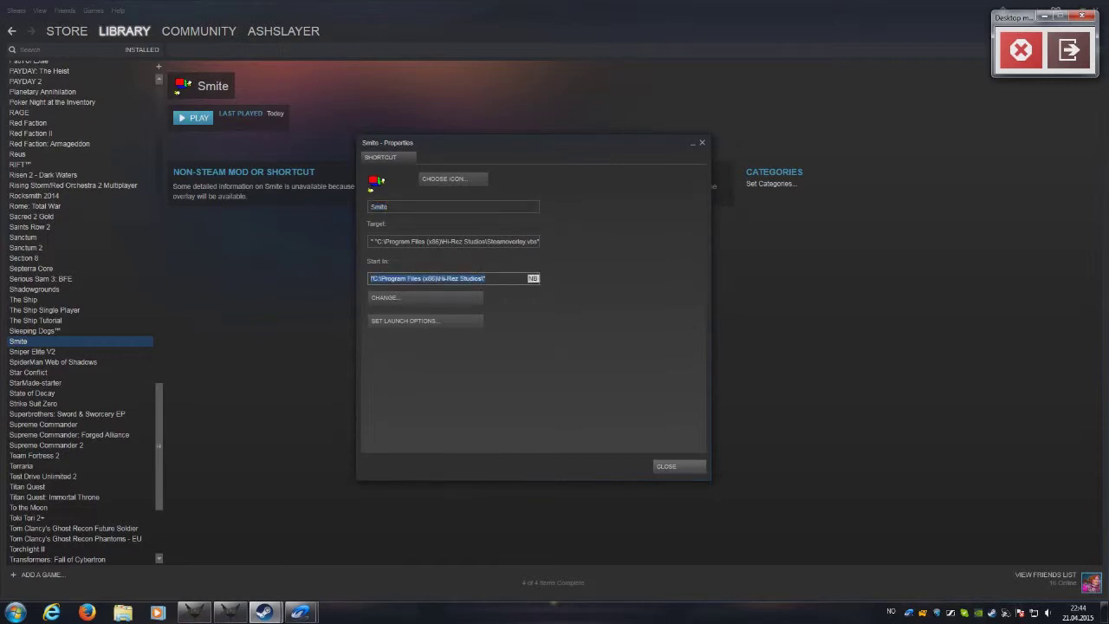
left_click(486, 278)
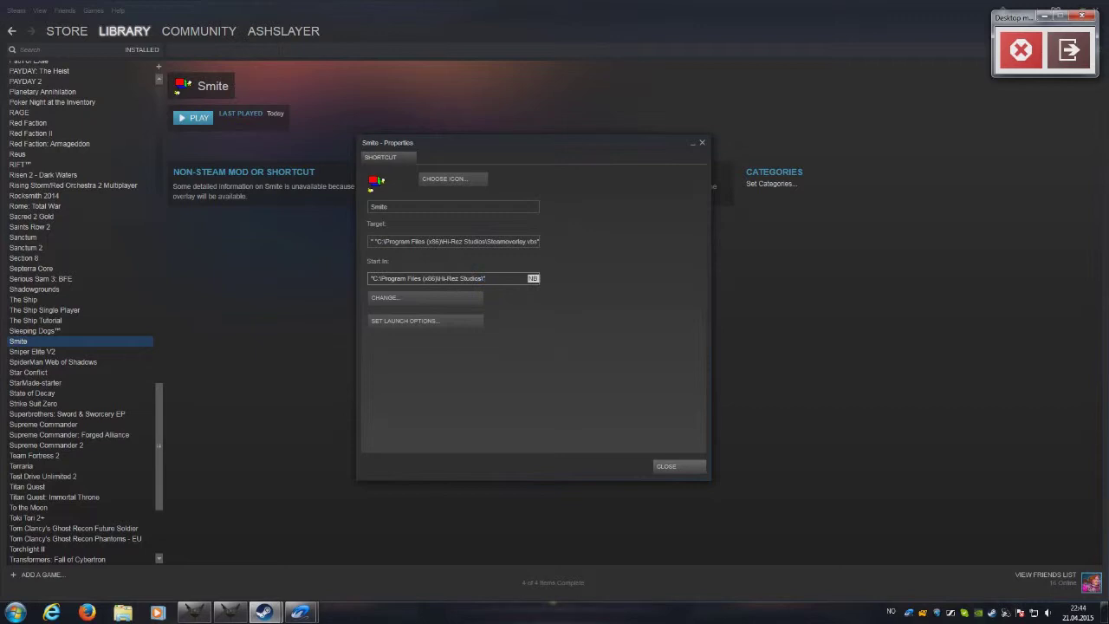
left_click(486, 241)
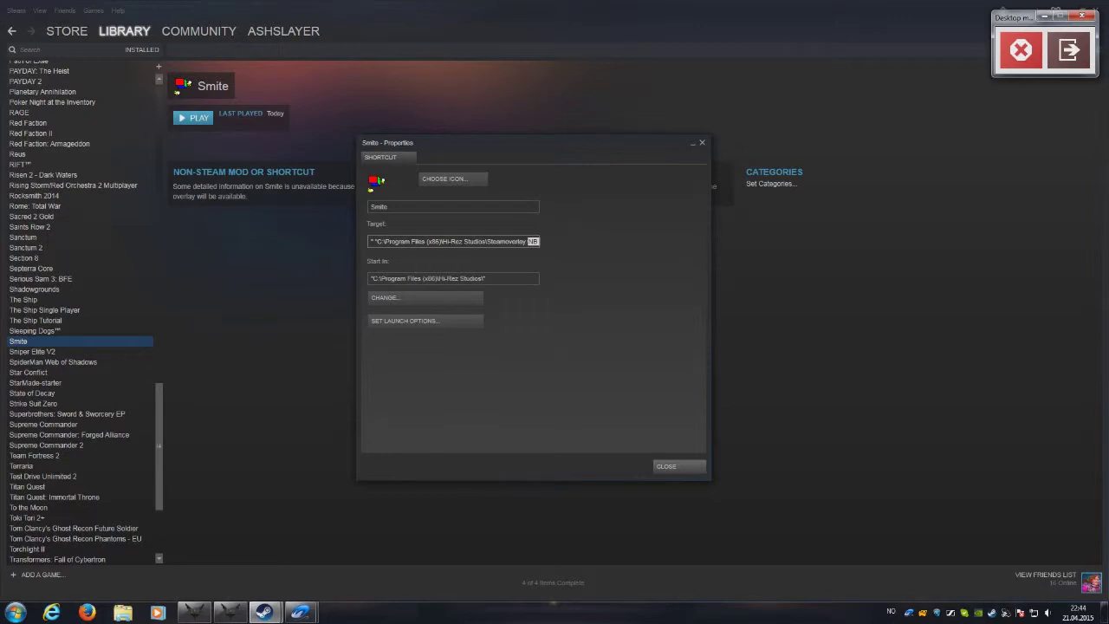
left_click(486, 278)
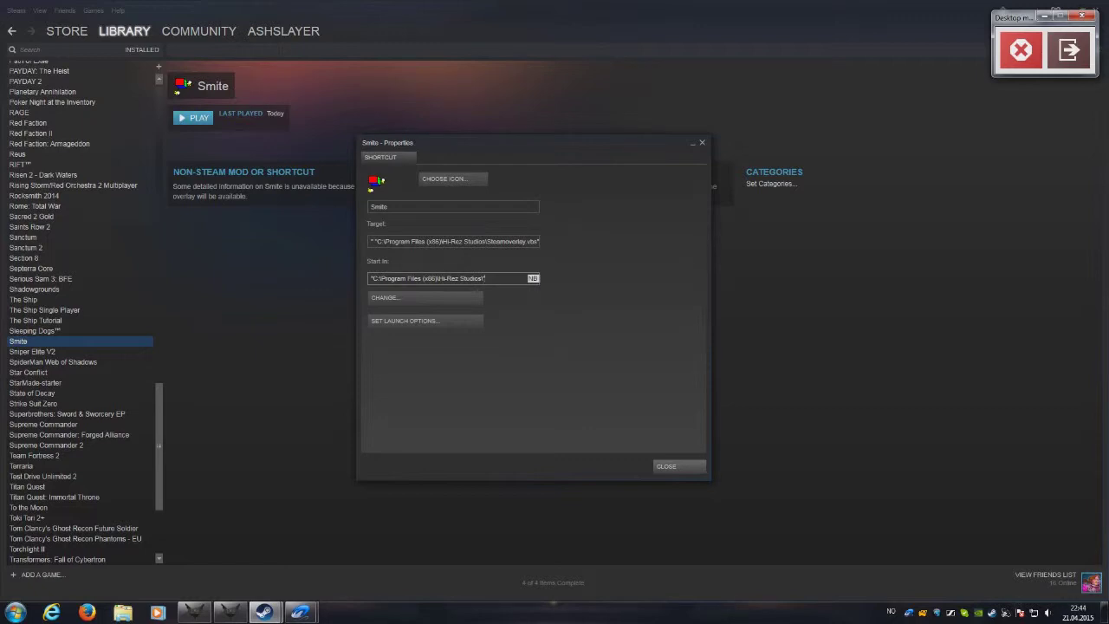
- Make sure the Smite shortcut's target has "C:\Windows\System32\cscript.exe" before the quoted Steamoverlay.vbs path, and close its properties
left_click(485, 241)
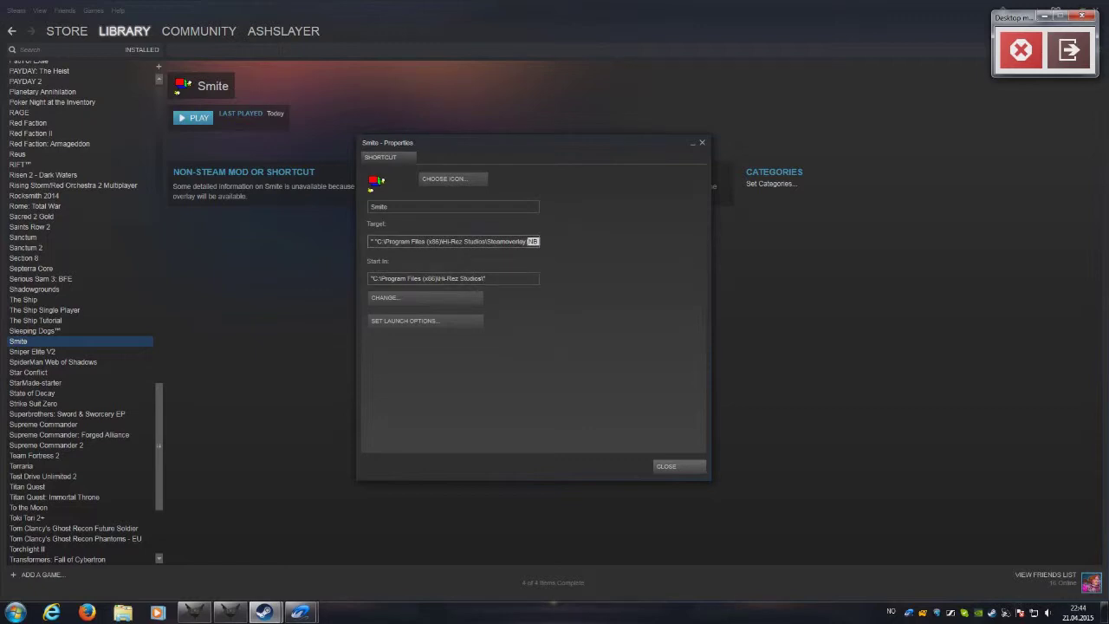
type("C:\\Windows\\System32\\cscript.exe\"")
key("Right")
key("Right")
key("Right")
key("Right")
key("Right")
key("Right")
key("Right")
key("Right")
key("Right")
key("Right")
key("Right")
key("Right")
key("Right")
key("Right")
key("Right")
key("Right")
key("Right")
key("Right")
key("Right")
key("Right")
key("Left")
key("Left")
key("Left")
key("Left")
key("Left")
key("Left")
key("Left")
key("Left")
key("Left")
key("Left")
key("Left")
key("Left")
key("Left")
key("Left")
key("Left")
key("Left")
key("Left")
key("Left")
key("Left")
key("Left")
key("Return")
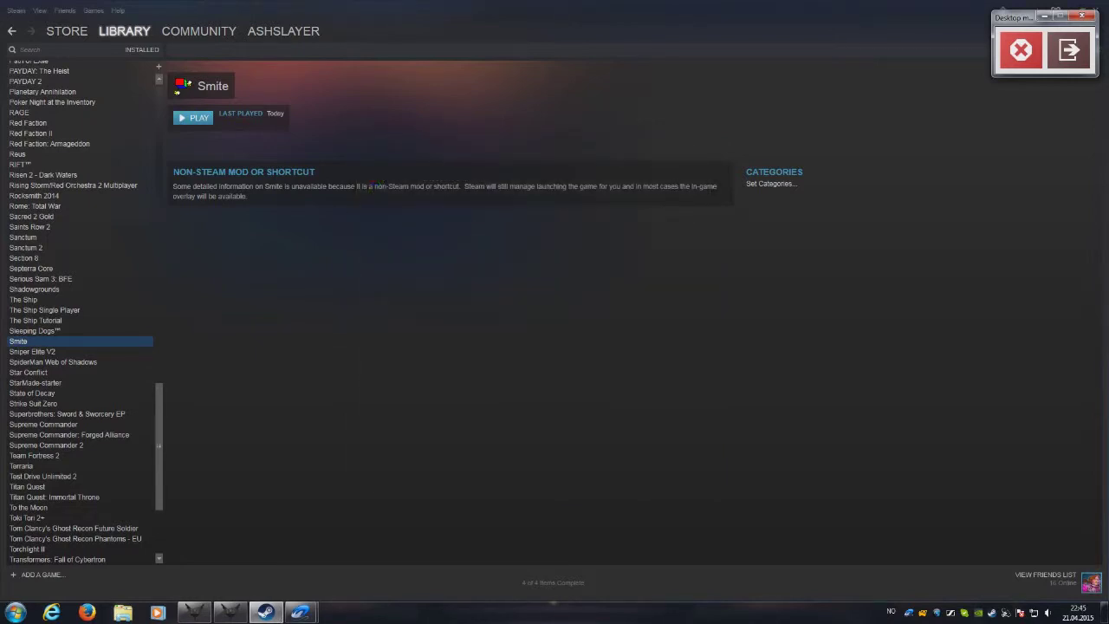
- Create a desktop shortcut for Smite, launch Smite through Steam, and get the Steam window out of the way
right_click(31, 342)
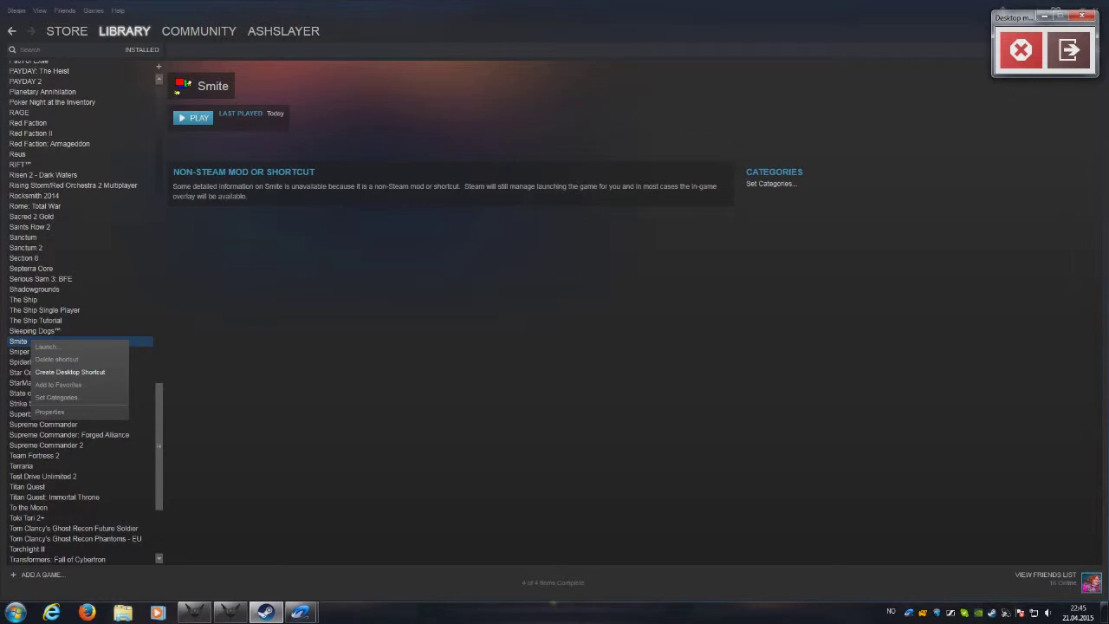
left_click(69, 371)
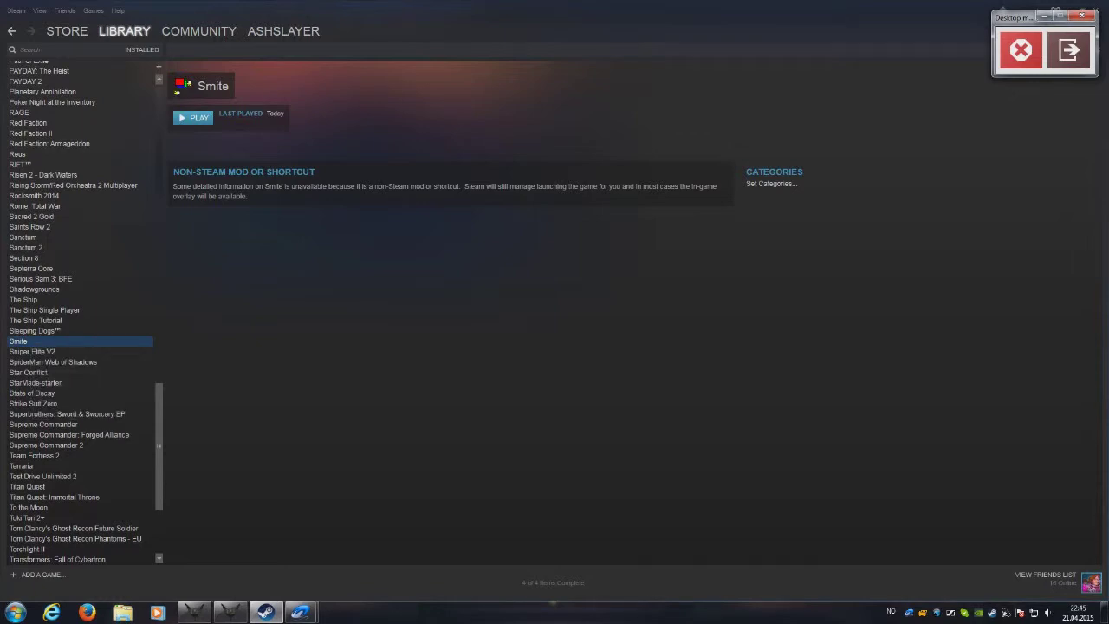
right_click(991, 613)
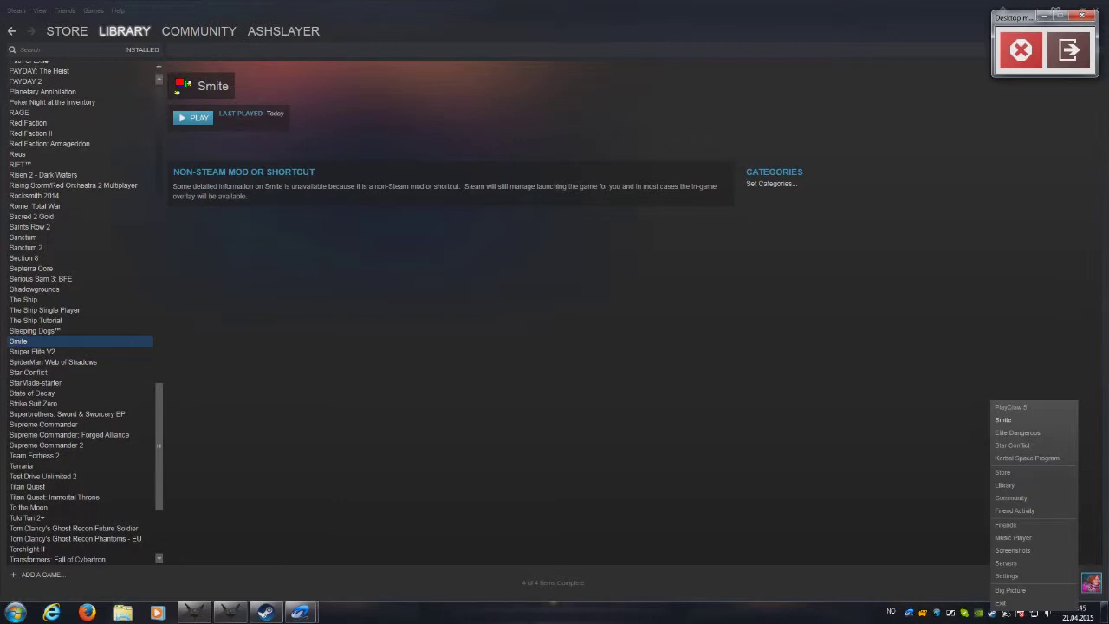
left_click(1005, 419)
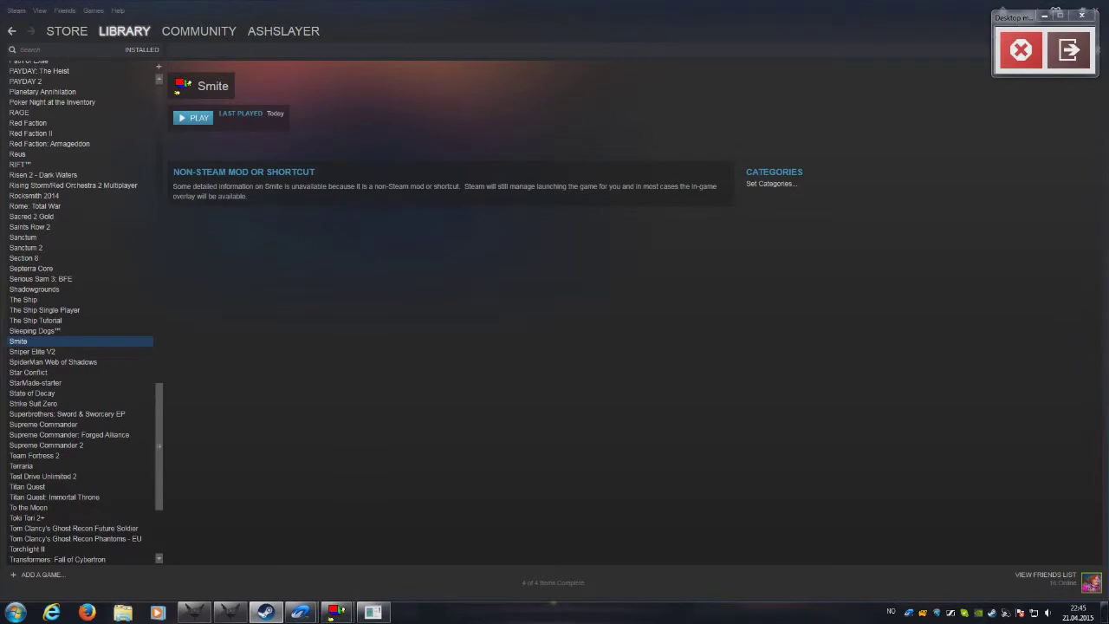
left_click_drag(928, 13, 854, 121)
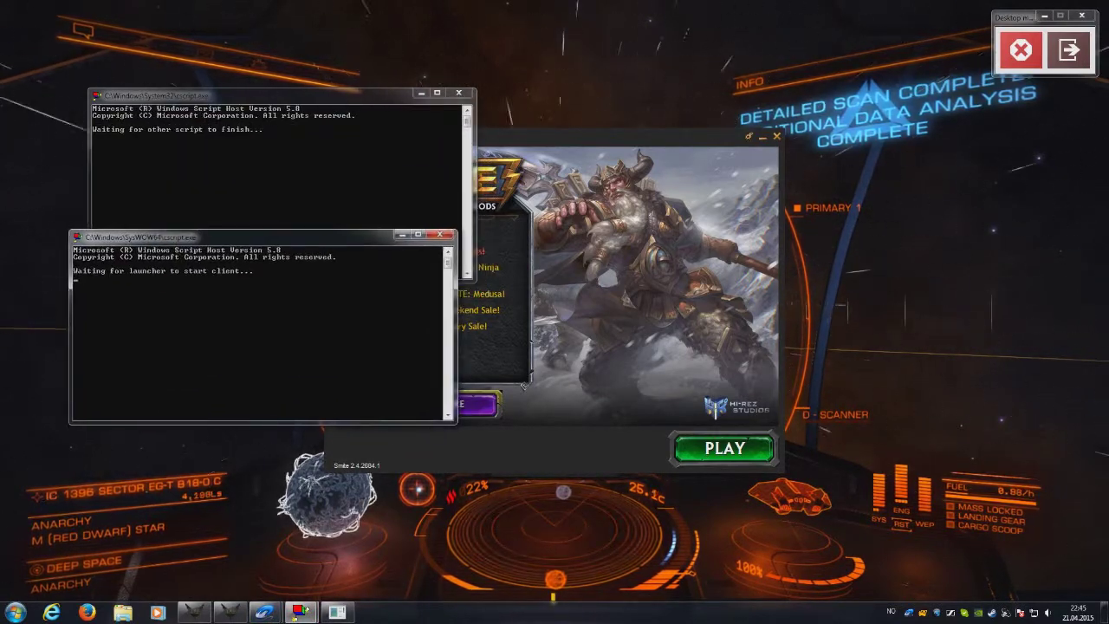
- Bring up the Smite launcher and the two cscript.exe console windows, move the consoles apart, and read their status lines
key("alt+Tab")
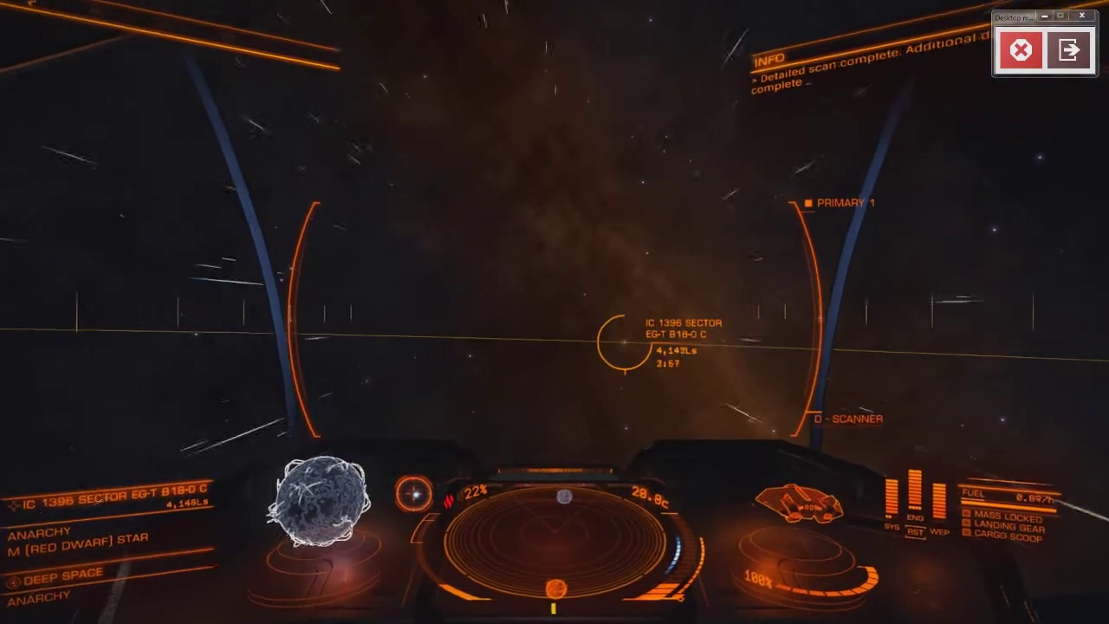
key("alt+Tab")
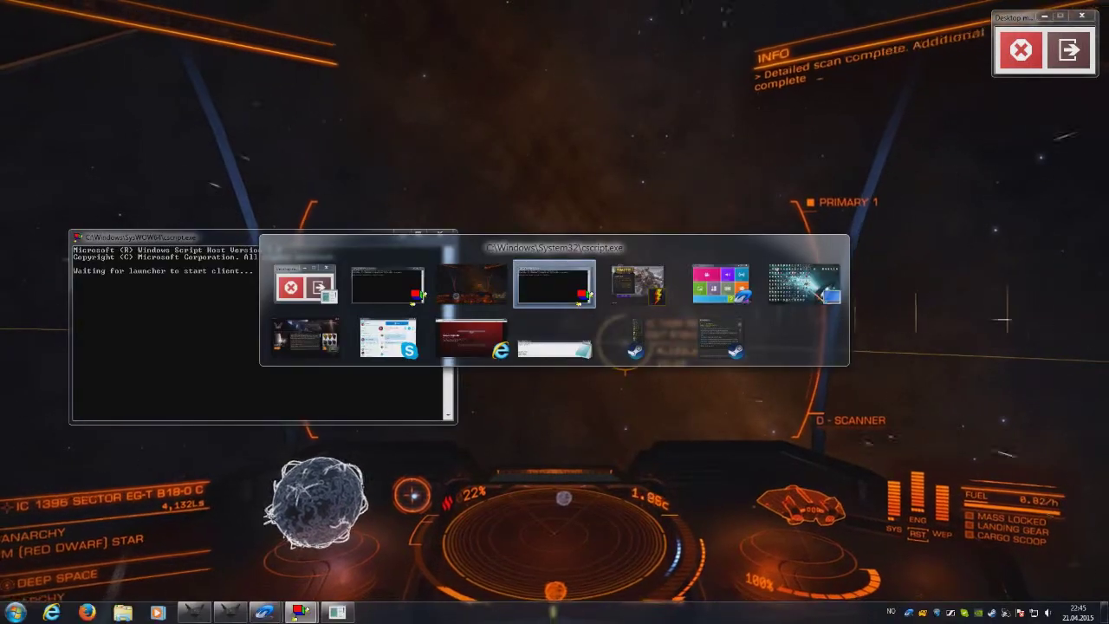
key("alt+Tab")
key("alt+Tab")
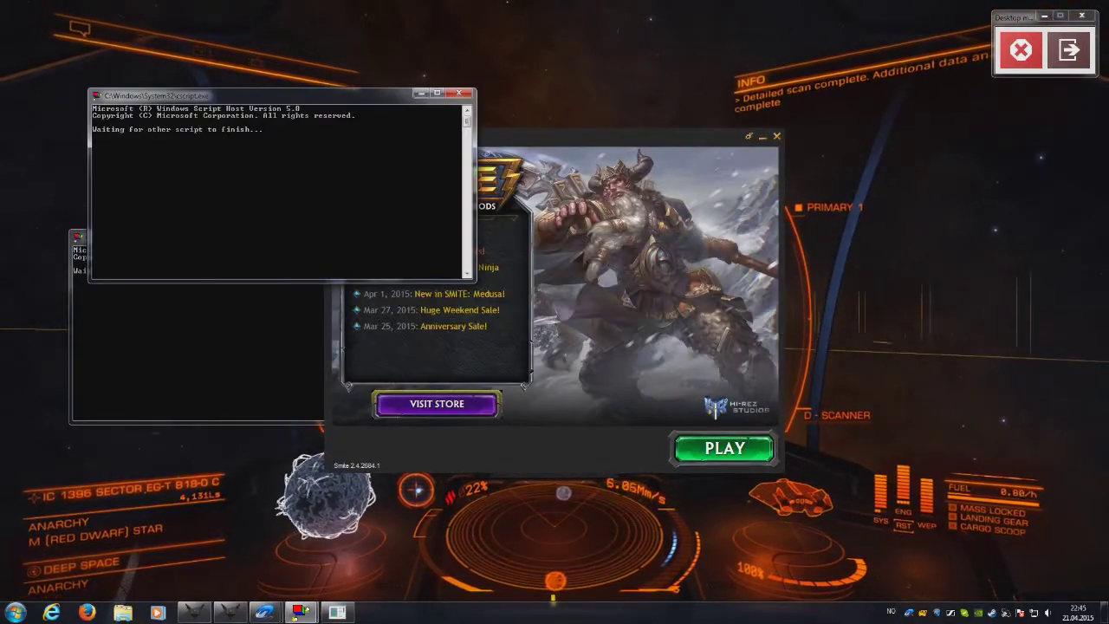
left_click_drag(309, 99, 272, 75)
key("alt+Tab")
left_click_drag(260, 236, 245, 266)
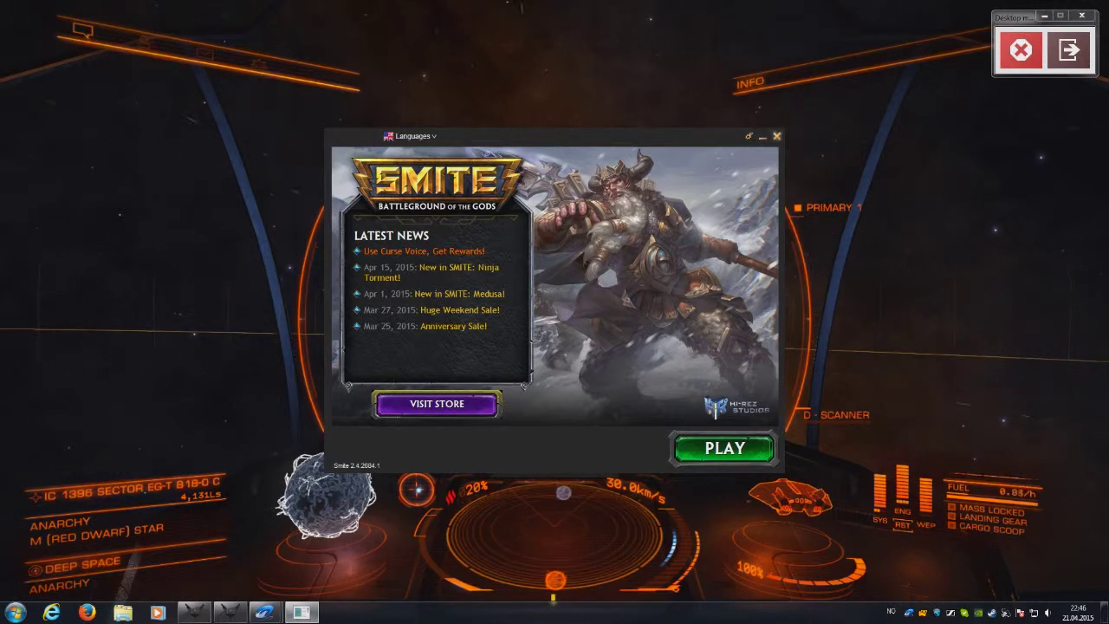
- Close the Smite launcher, switch to PlayClaw 5, and move its window away from the screen centre
left_click(776, 136)
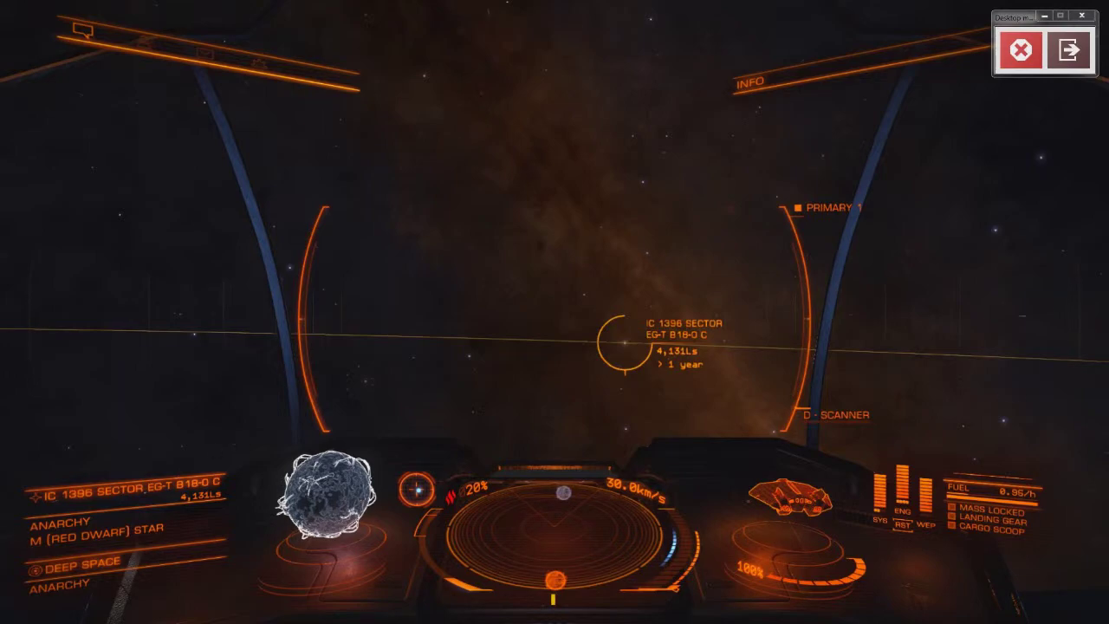
key("alt+Tab")
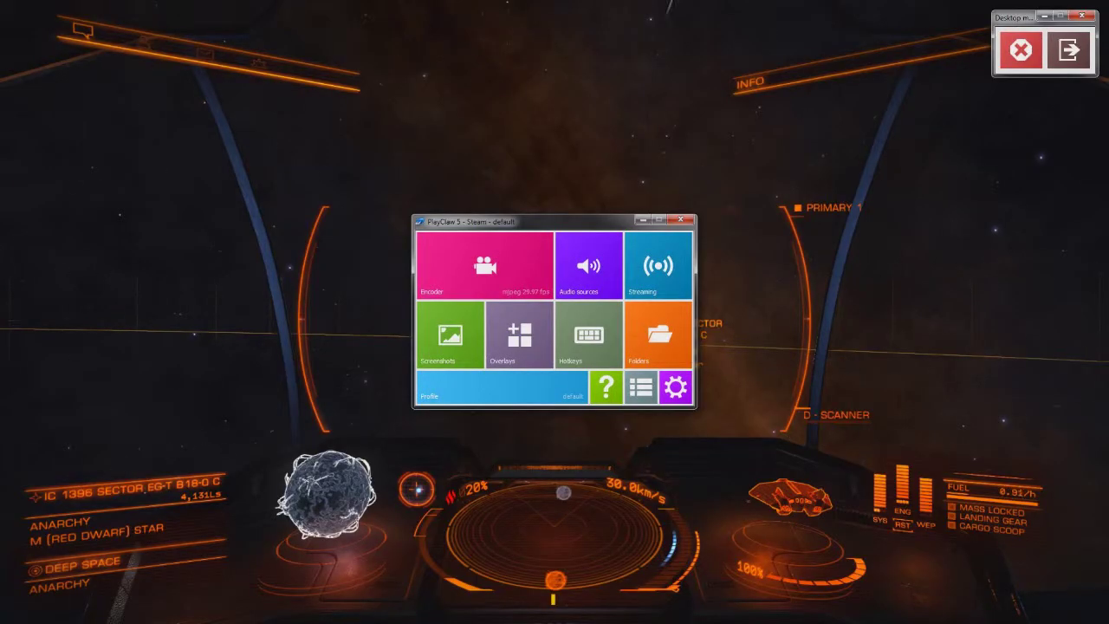
left_click_drag(568, 222, 402, 100)
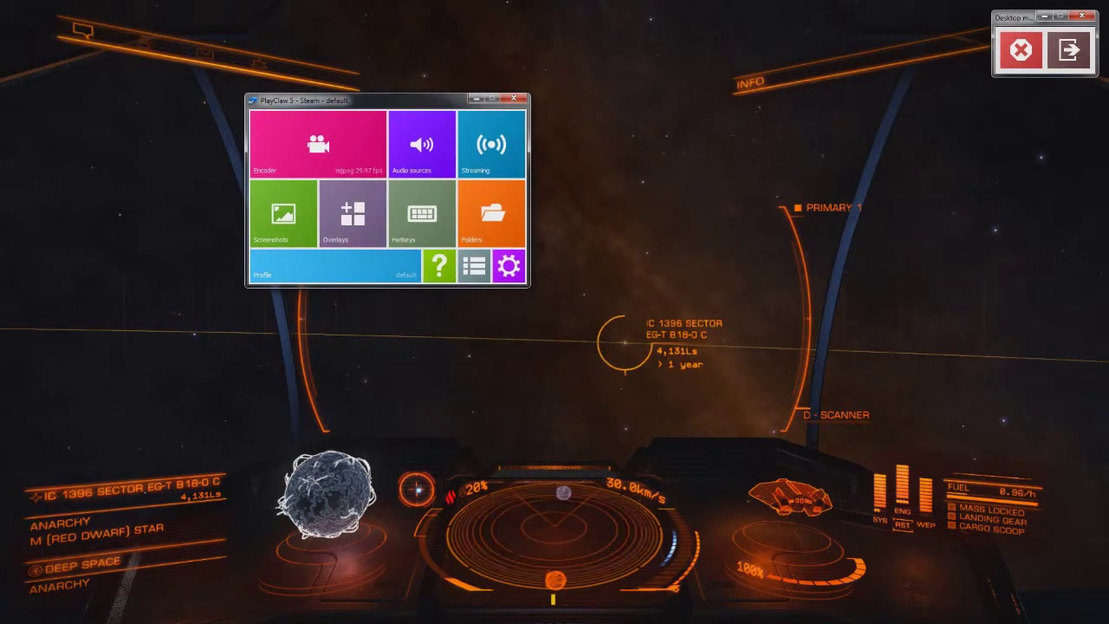